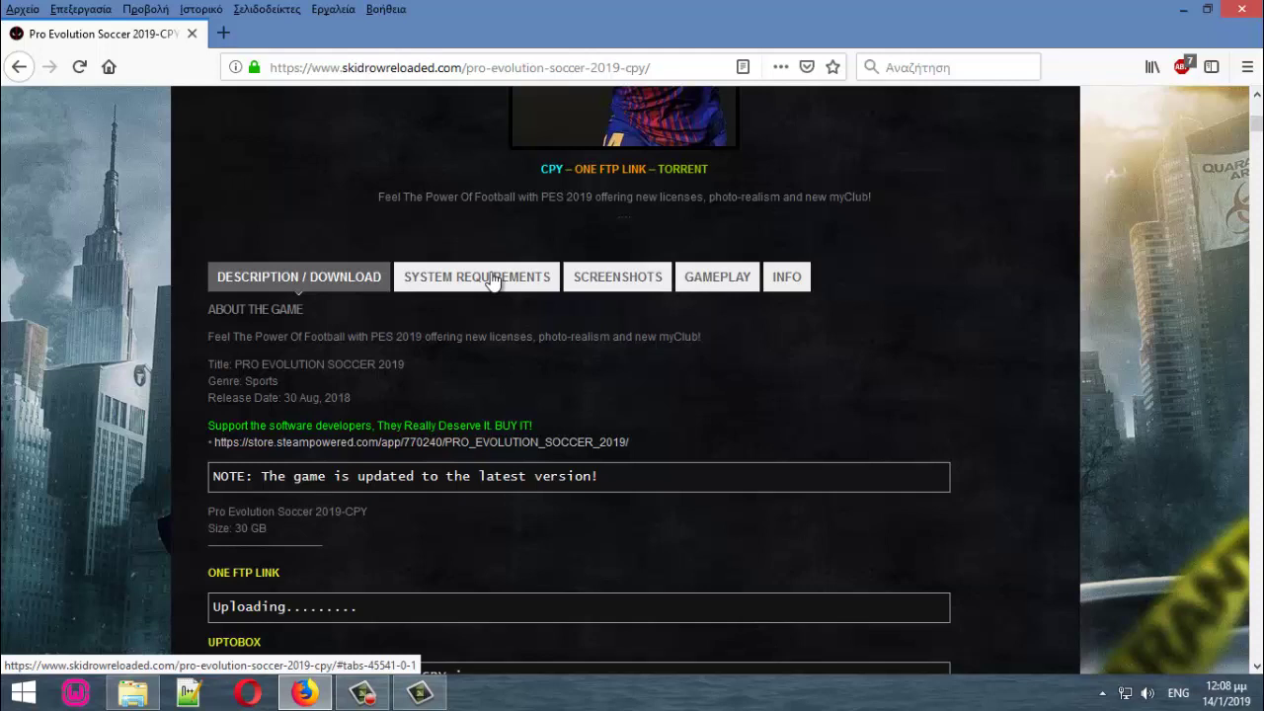
- Review the system requirements, screenshots and gameplay sections of the Pro Evolution Soccer 2019 page
click(491, 281)
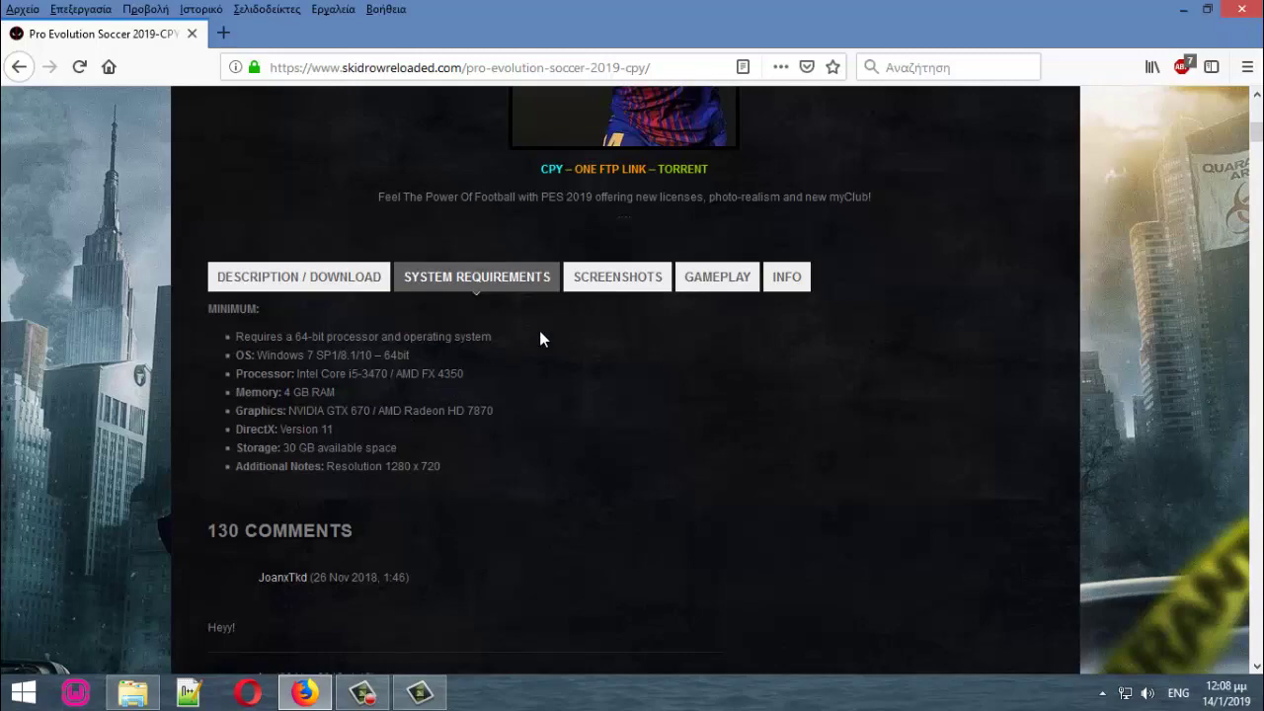
click(629, 282)
scroll(551, 503, down, 5)
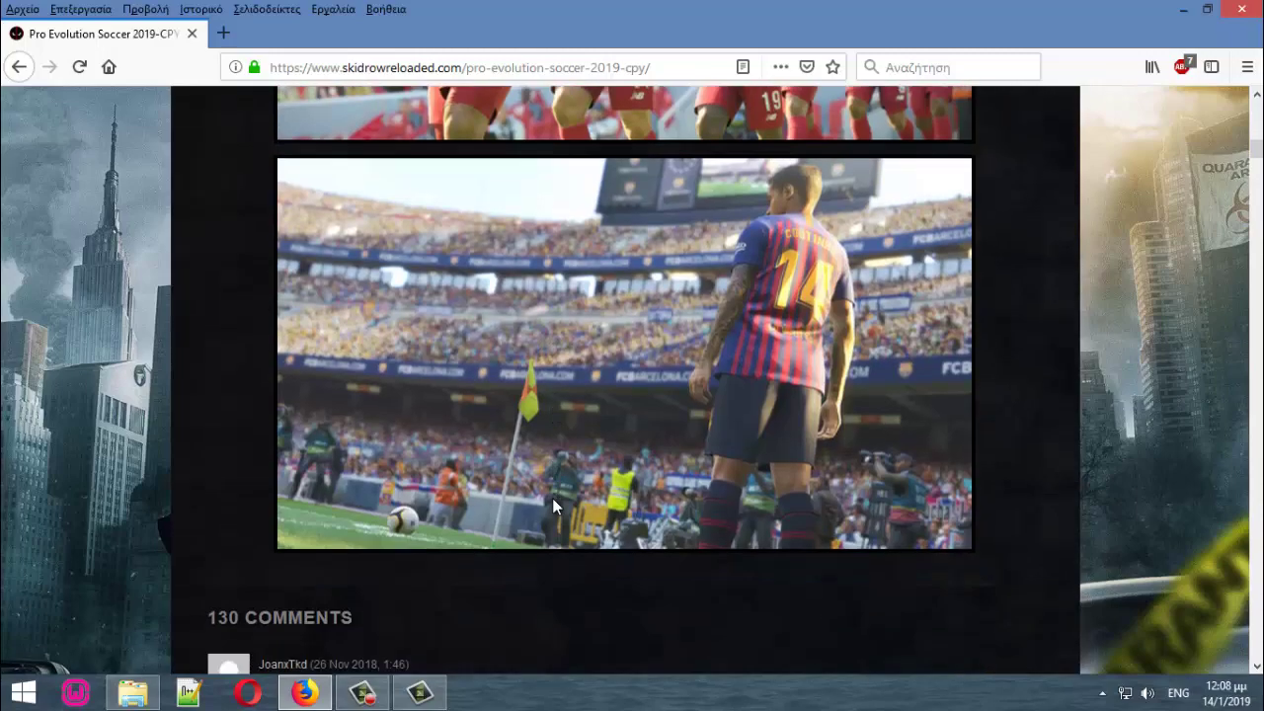
scroll(558, 495, up, 5)
click(720, 285)
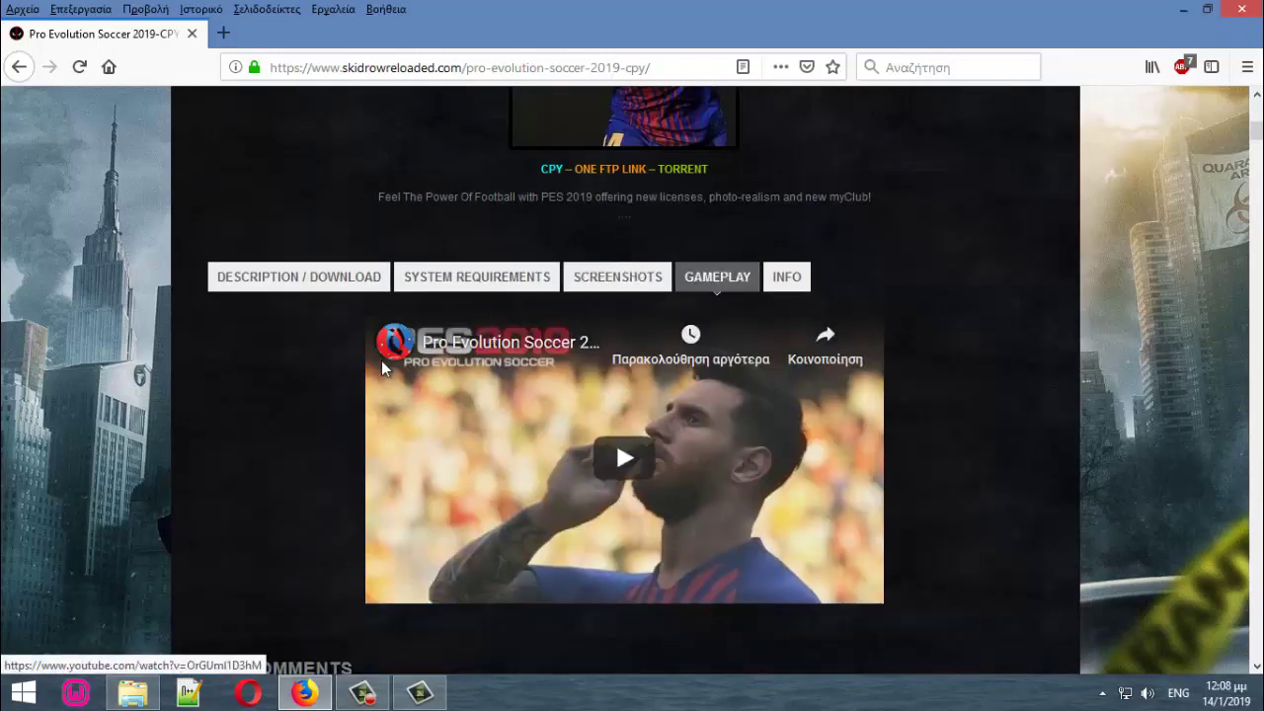
- Return to the game's description and look through the listed download and torrent links
click(278, 276)
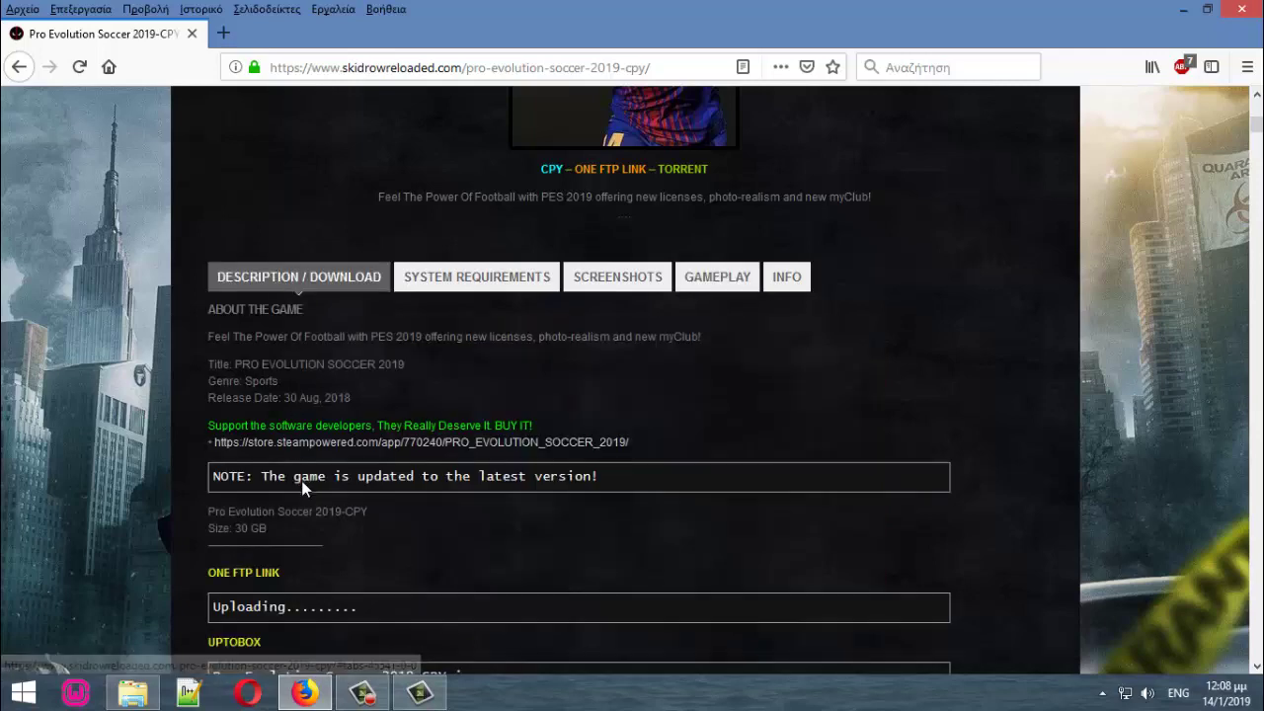
scroll(301, 479, down, 3)
scroll(301, 480, up, 1)
scroll(301, 480, up, 5)
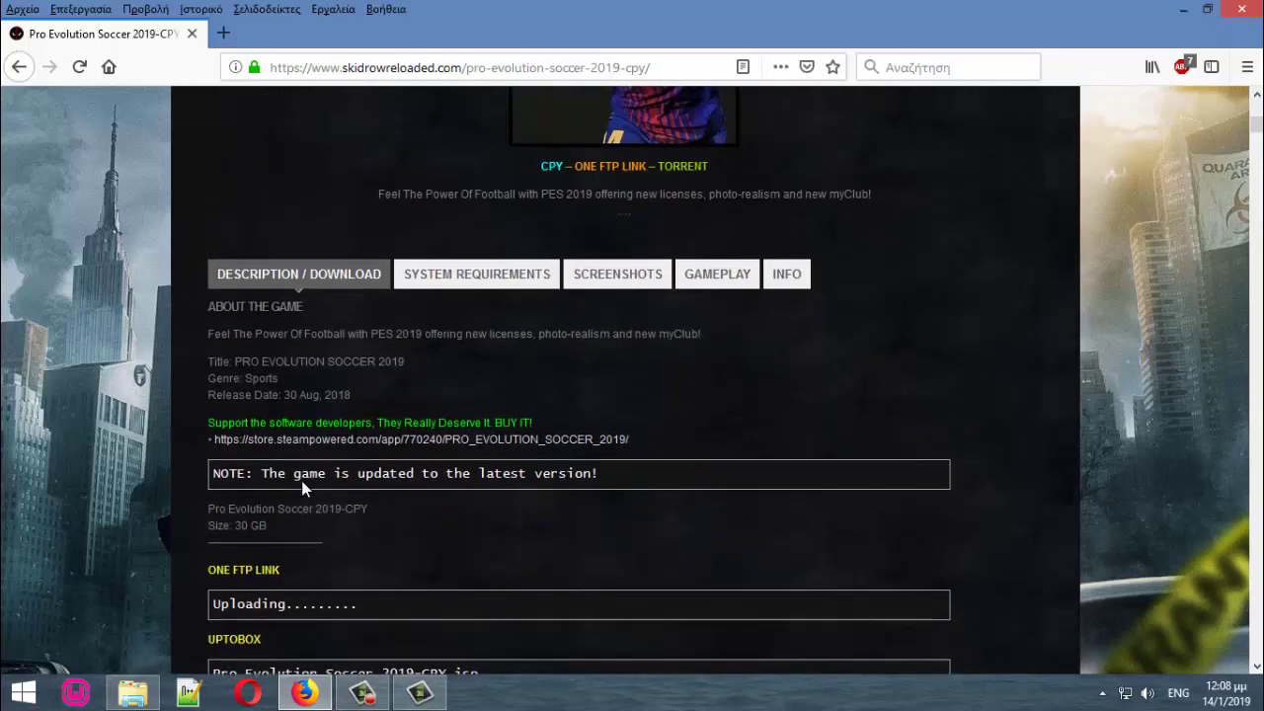
scroll(301, 479, down, 4)
scroll(304, 489, down, 7)
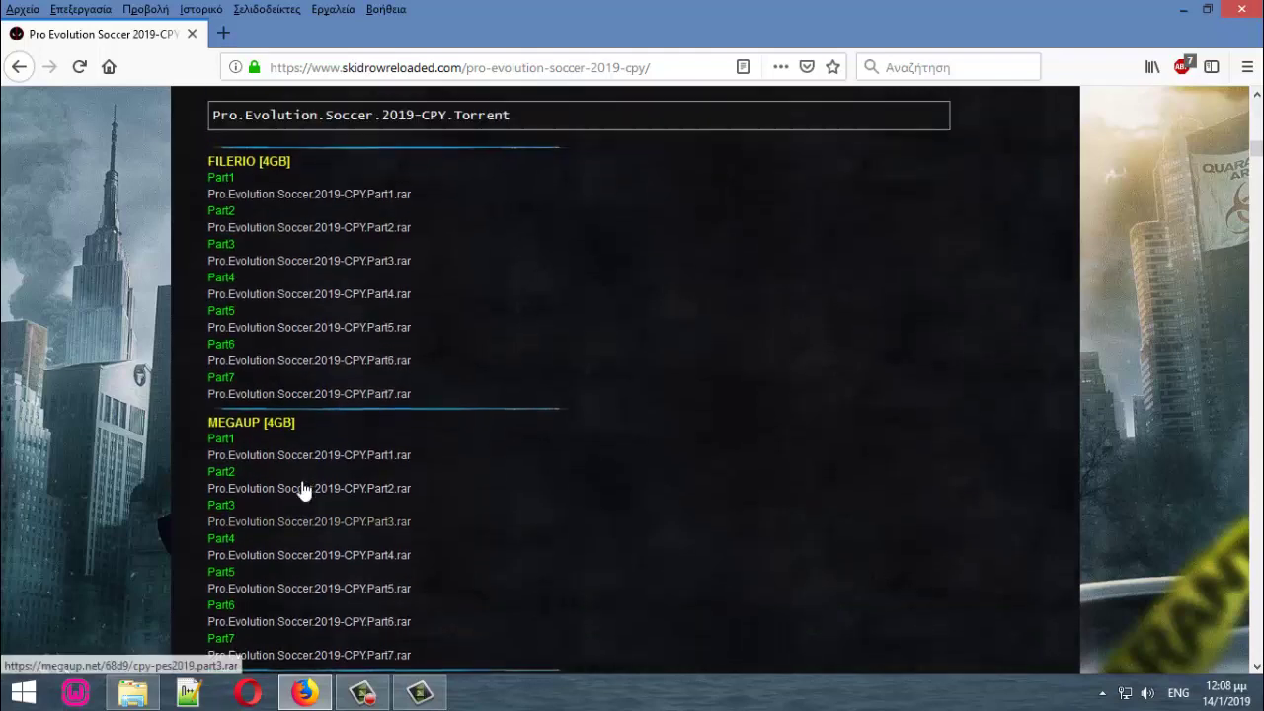
scroll(302, 486, up, 2)
scroll(304, 491, up, 2)
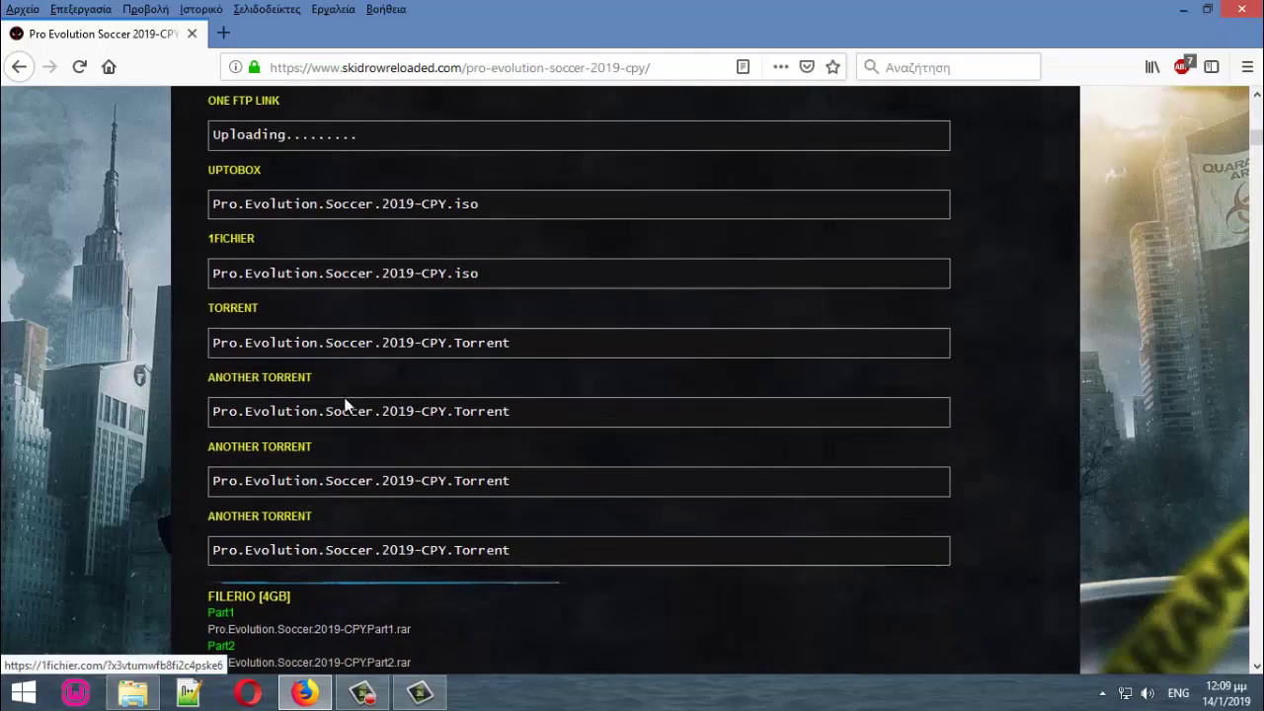
- Check the torrent links hosted on Zippyshare, Sendspace and 1fichier, closing each opened page
click(471, 353)
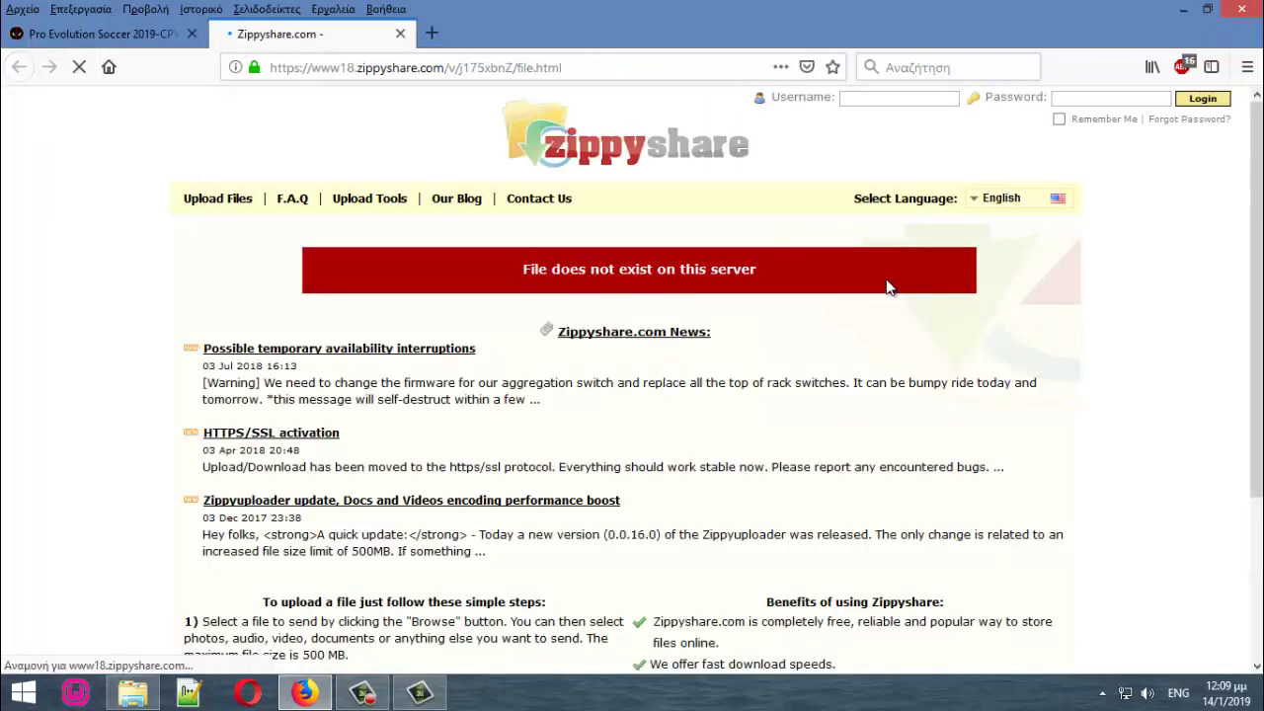
click(400, 36)
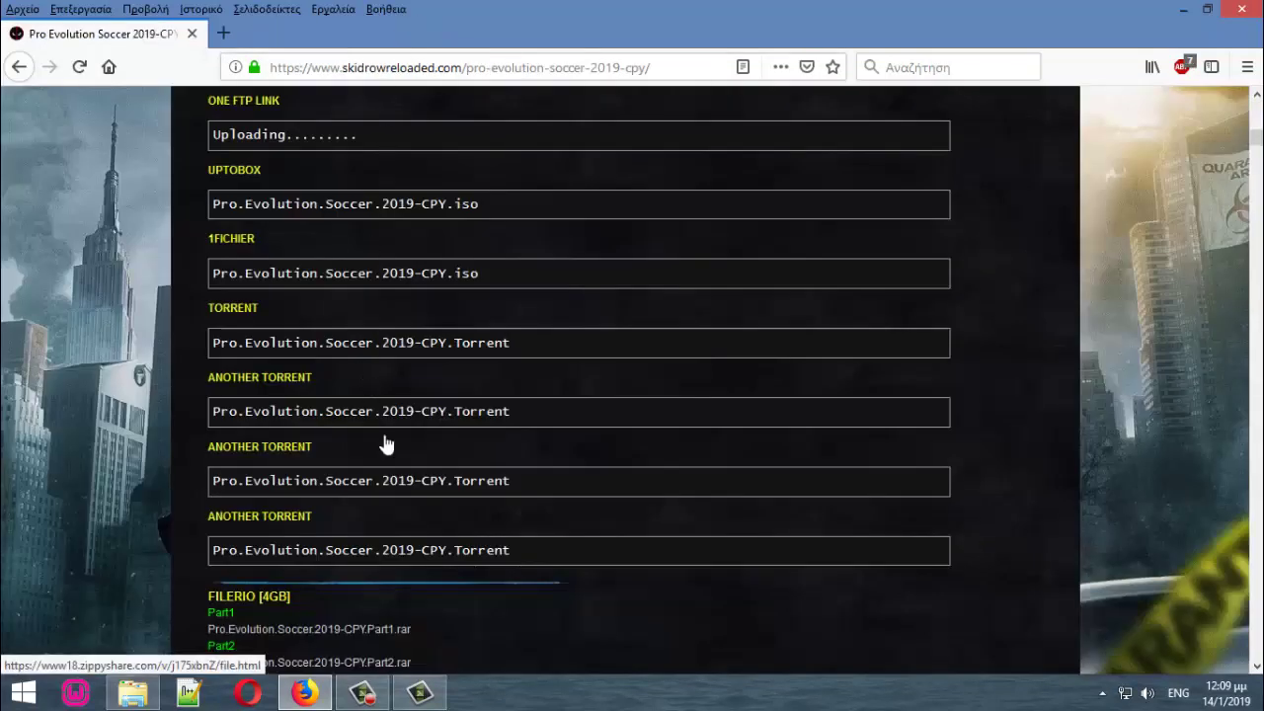
click(464, 417)
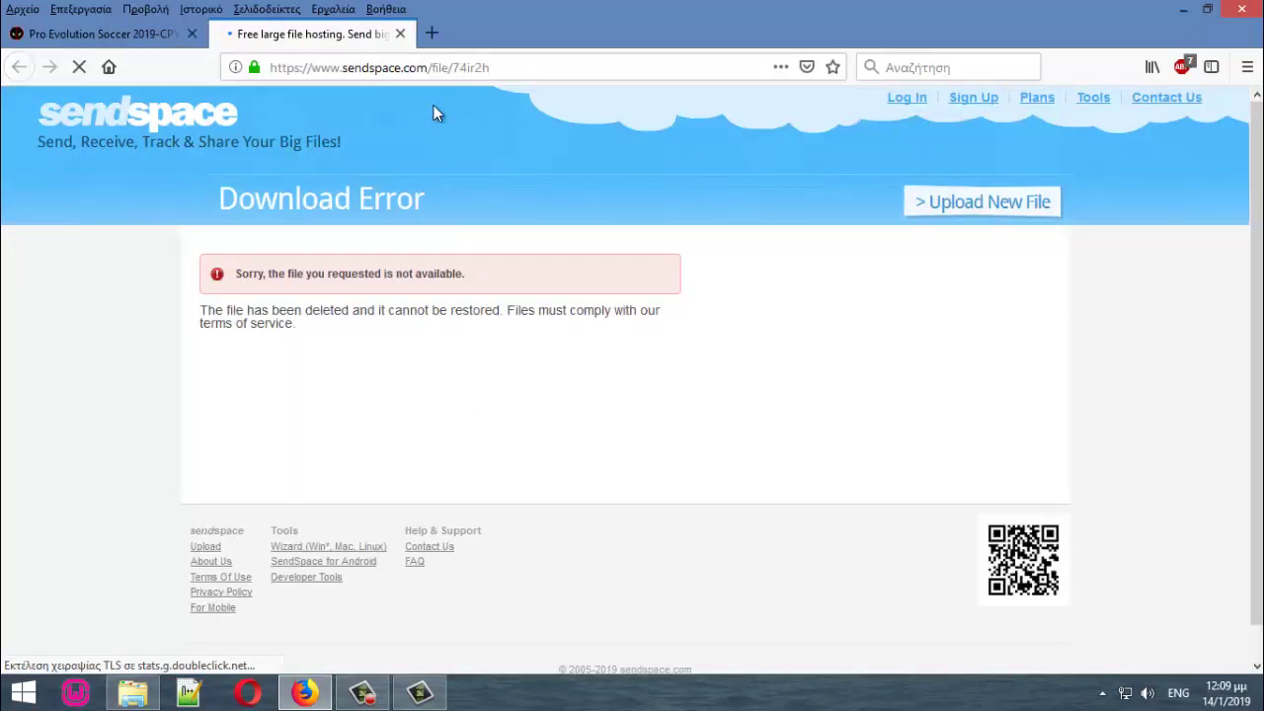
click(400, 34)
click(484, 482)
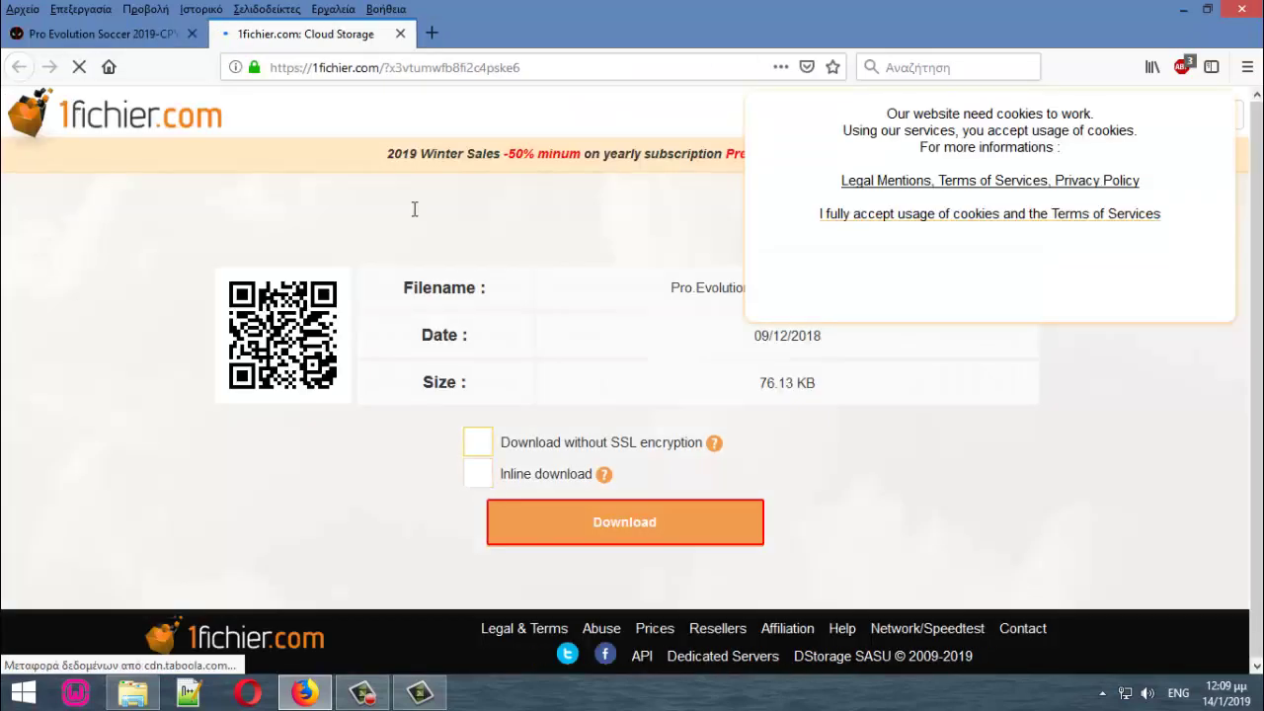
click(400, 34)
- Check the rarbg.to torrent link, closing its page and dismissing the file-opening dialog
click(409, 482)
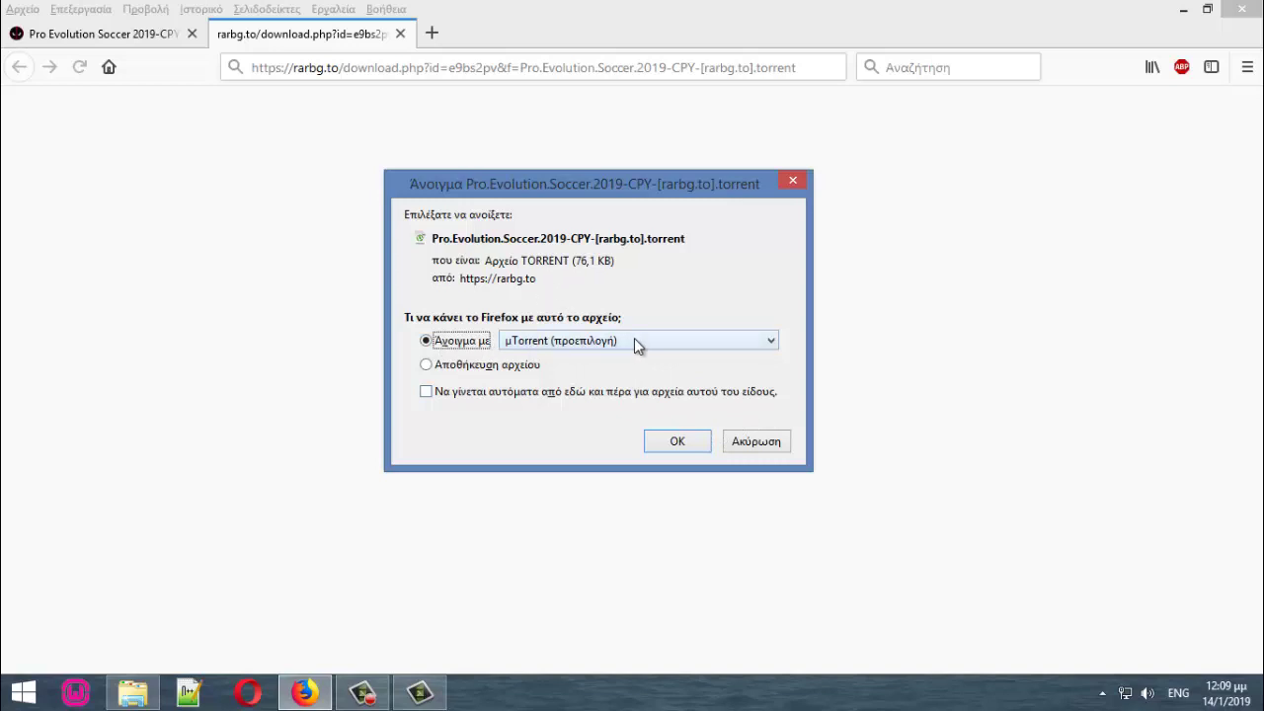
click(399, 34)
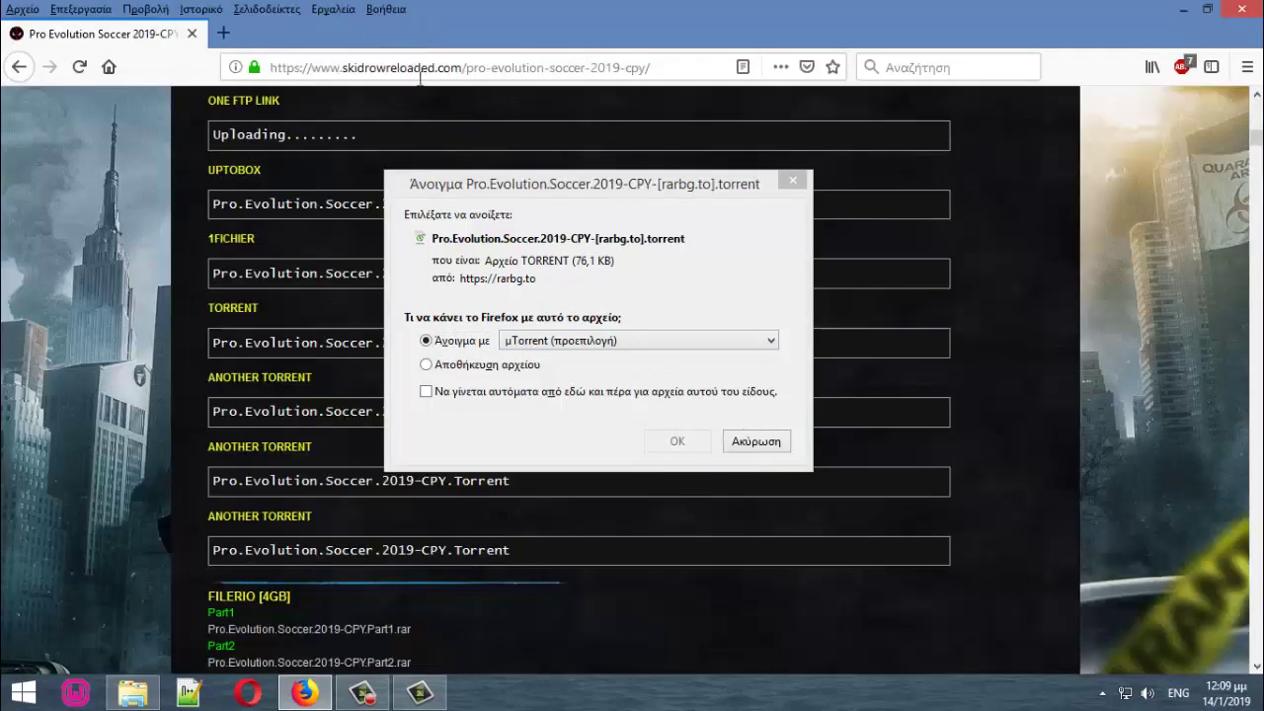
click(791, 181)
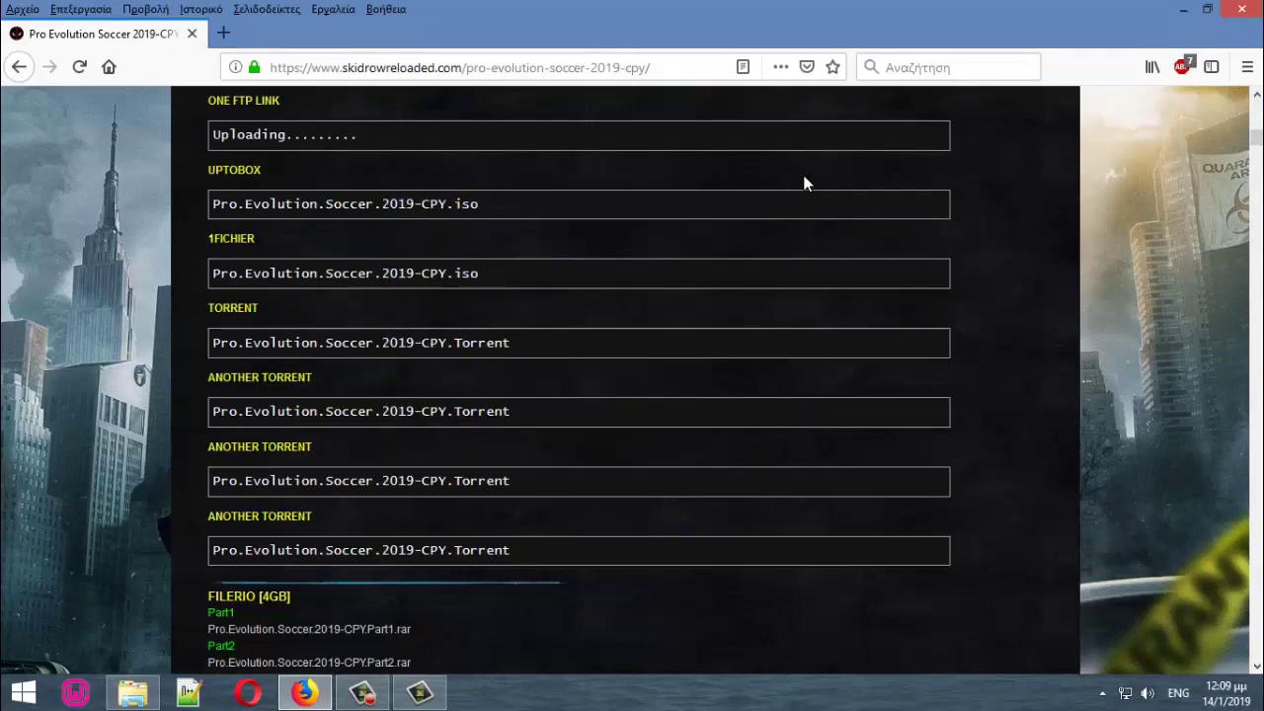
- Switch to File Explorer, open the Pro.Evolution.Soccer.2019-CPY folder and view the available actions for cpy-pes2019.iso
click(1184, 9)
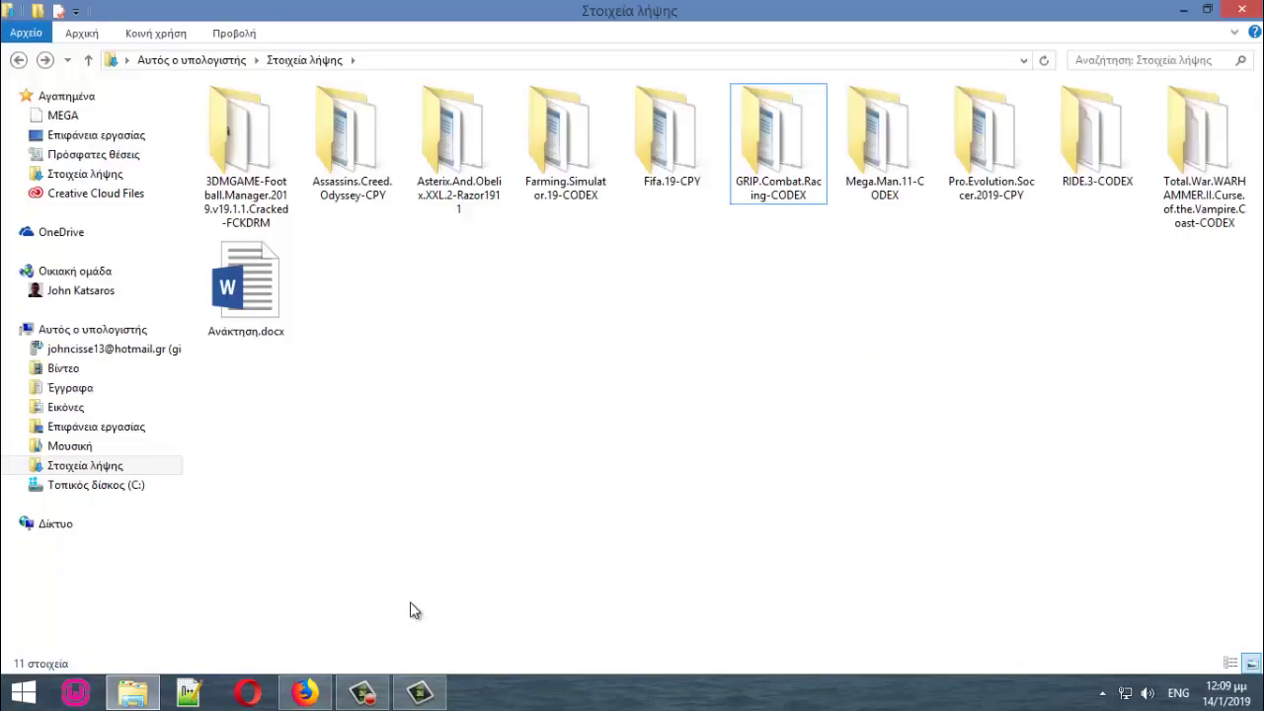
double_click(965, 179)
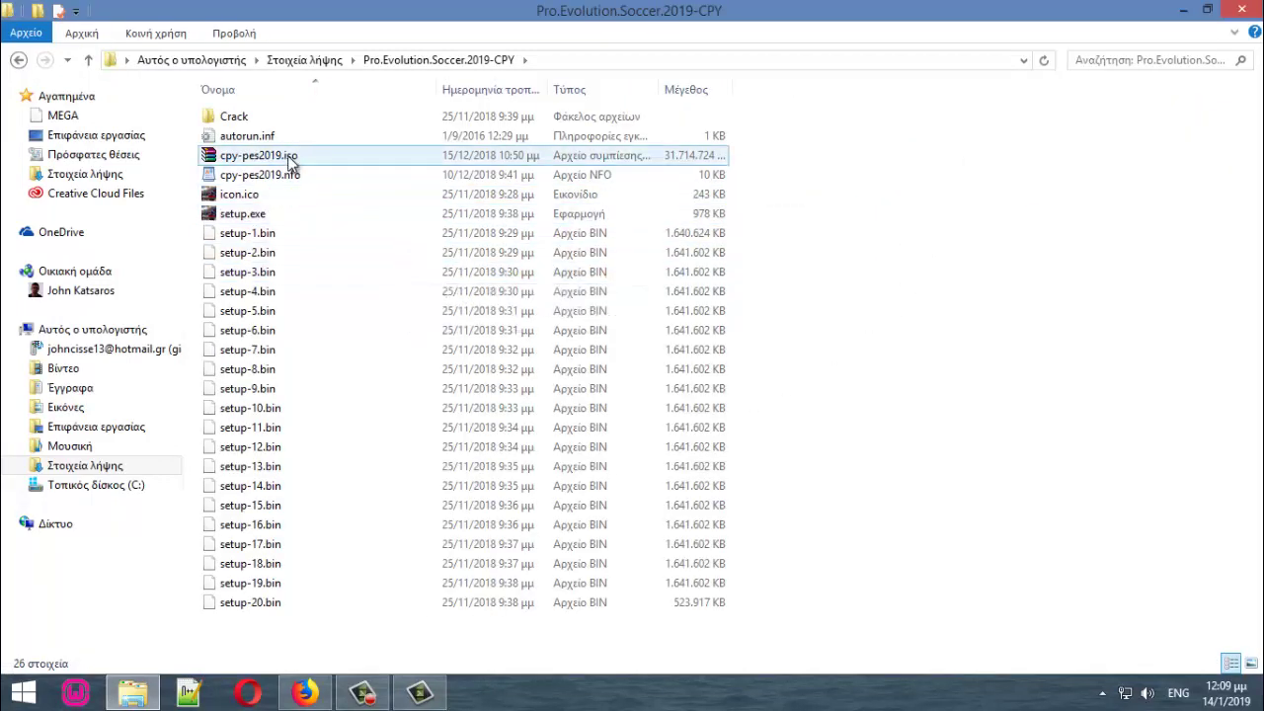
click(288, 161)
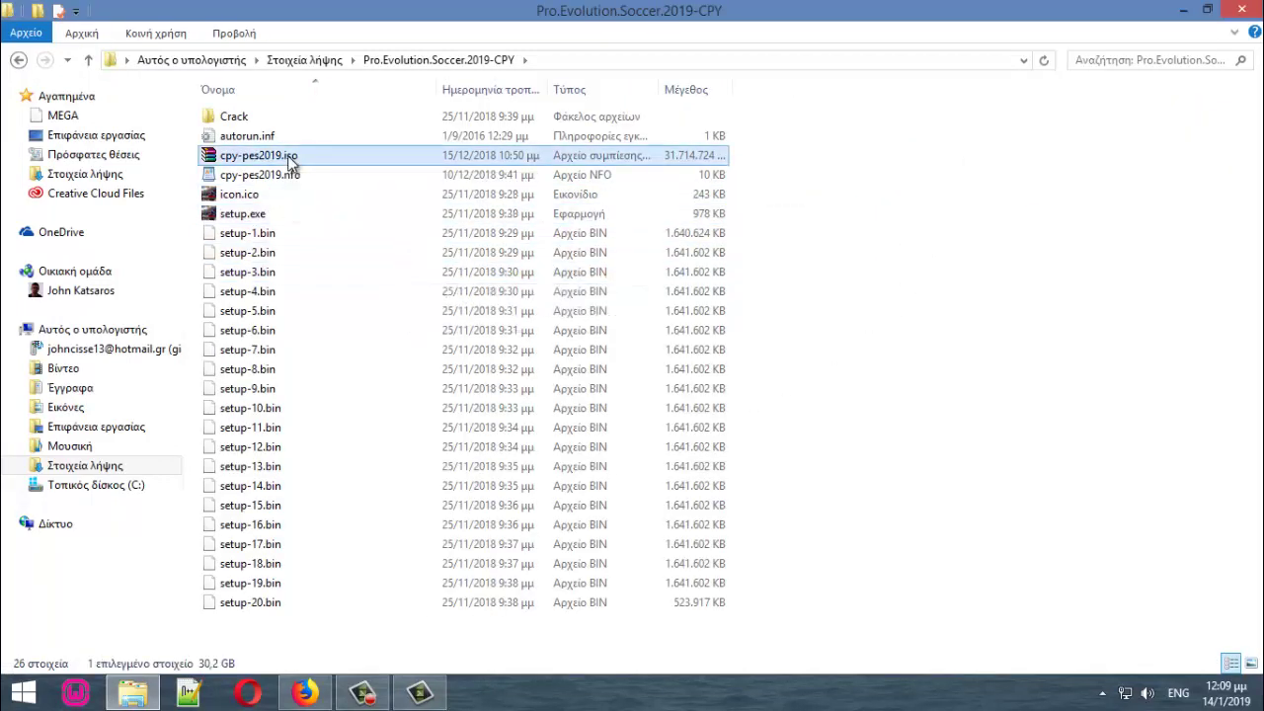
right_click(287, 155)
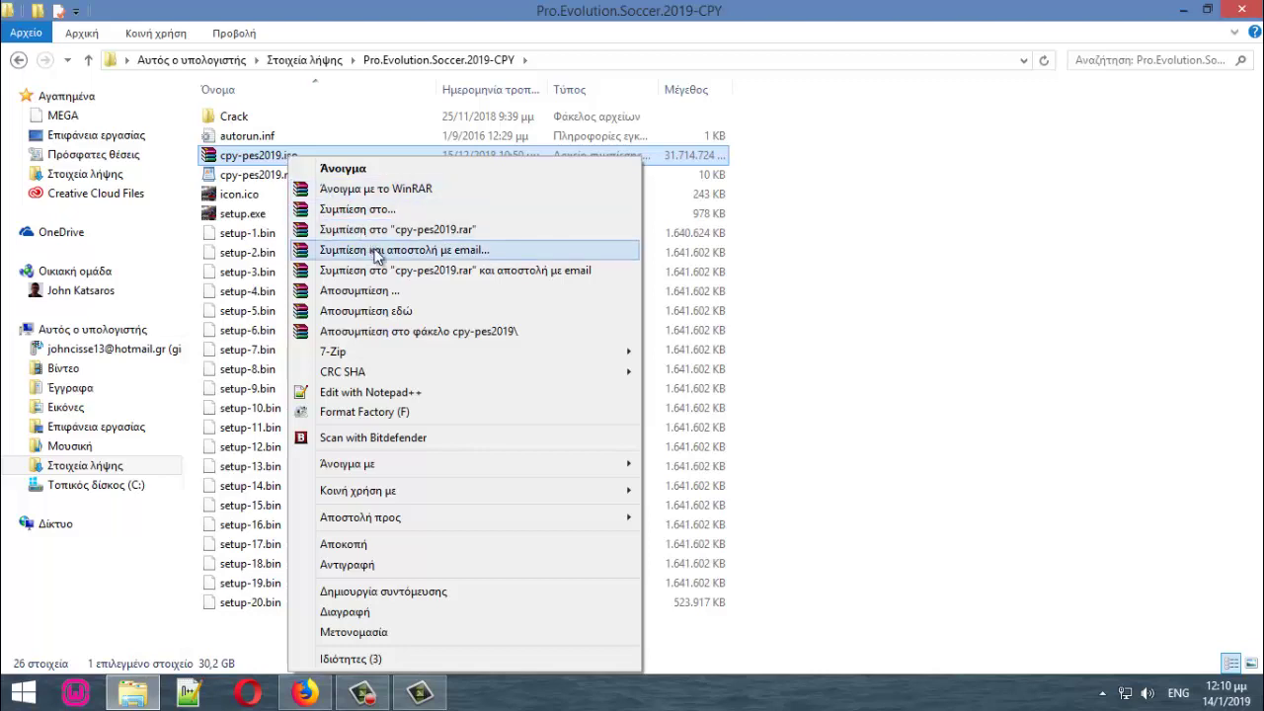
click(1027, 263)
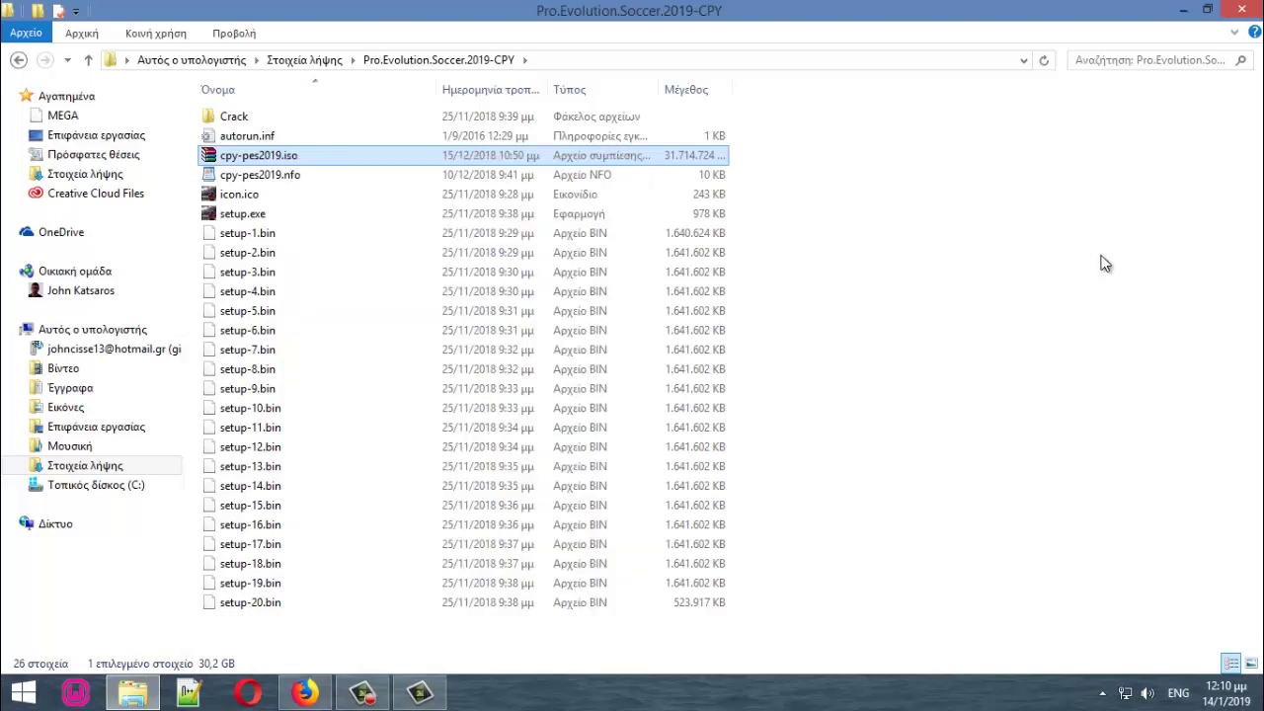
- Run setup.exe up to the installation summary, keeping the desktop and Quick Launch shortcuts, and exit without installing
double_click(256, 214)
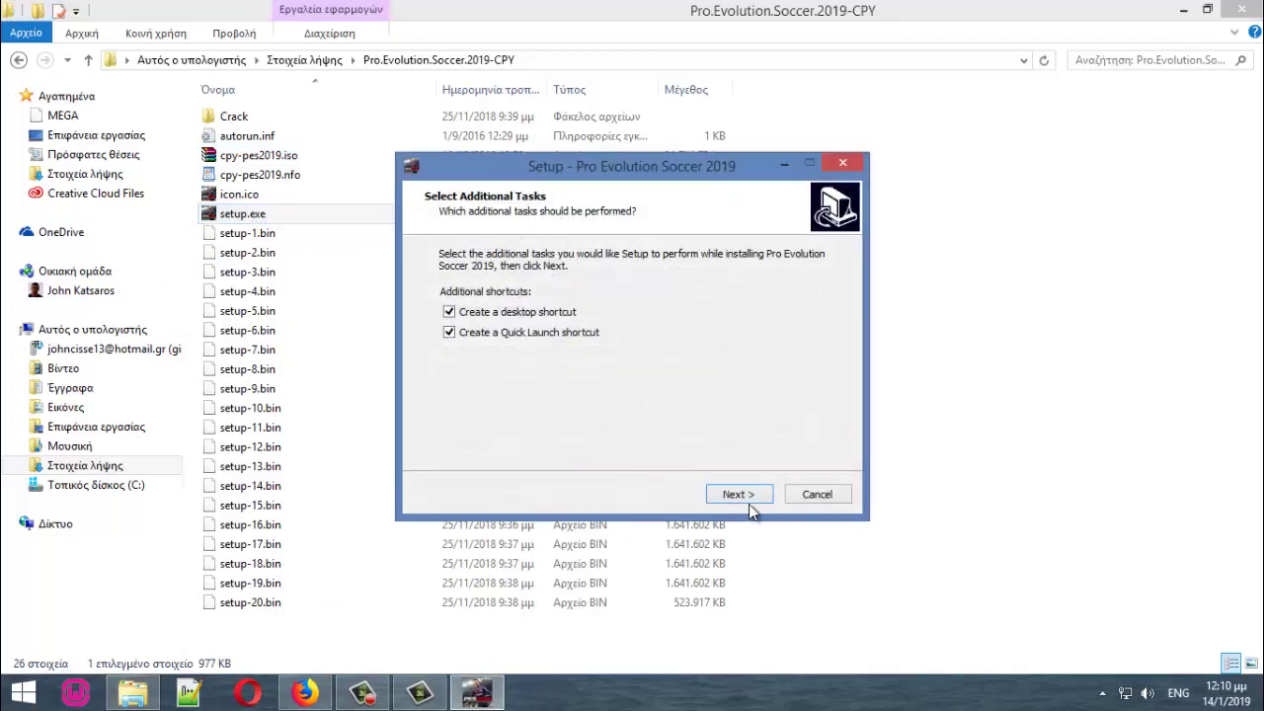
click(747, 498)
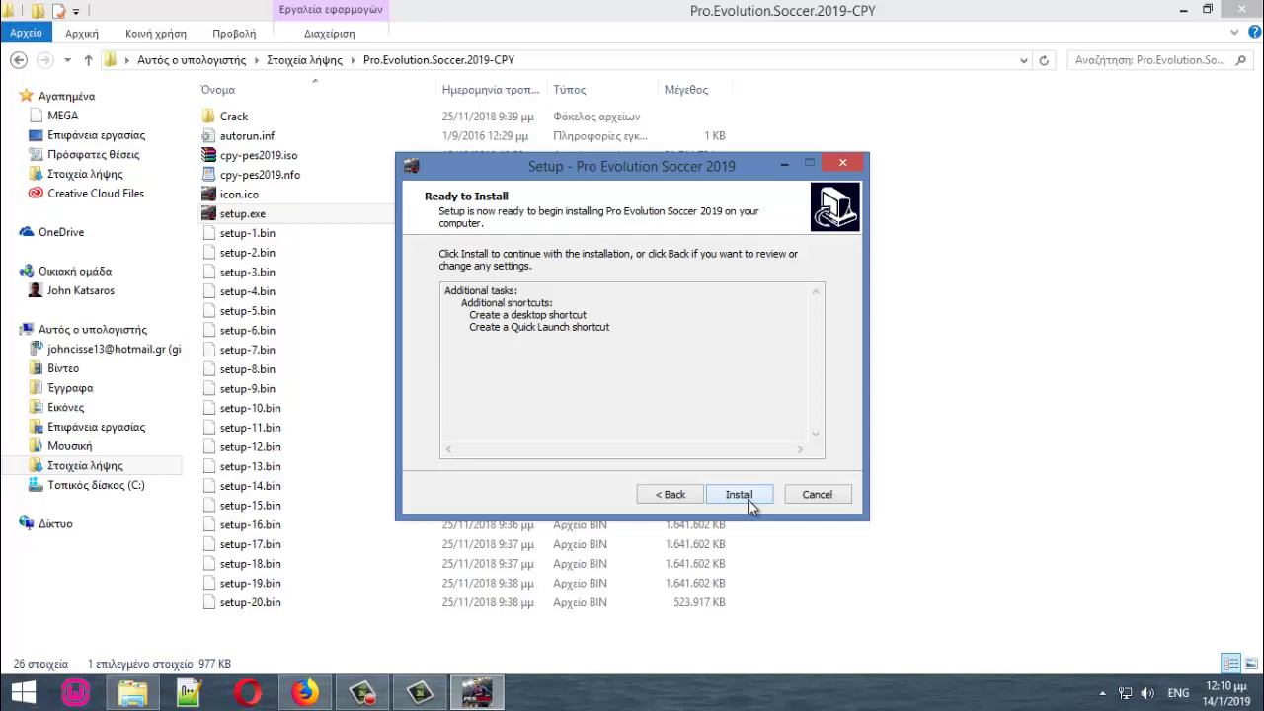
click(843, 164)
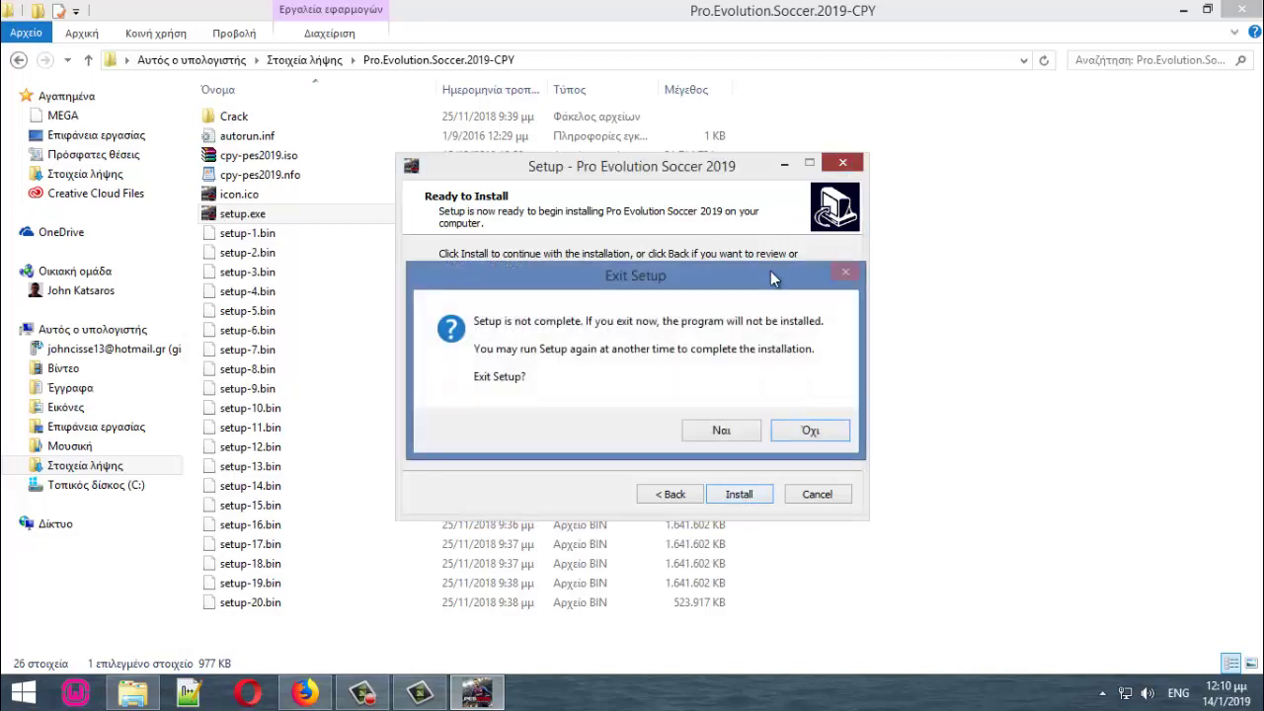
click(734, 430)
- Open the game's installation folder from the Pro Evolution Soccer 2019 desktop shortcut
click(1182, 9)
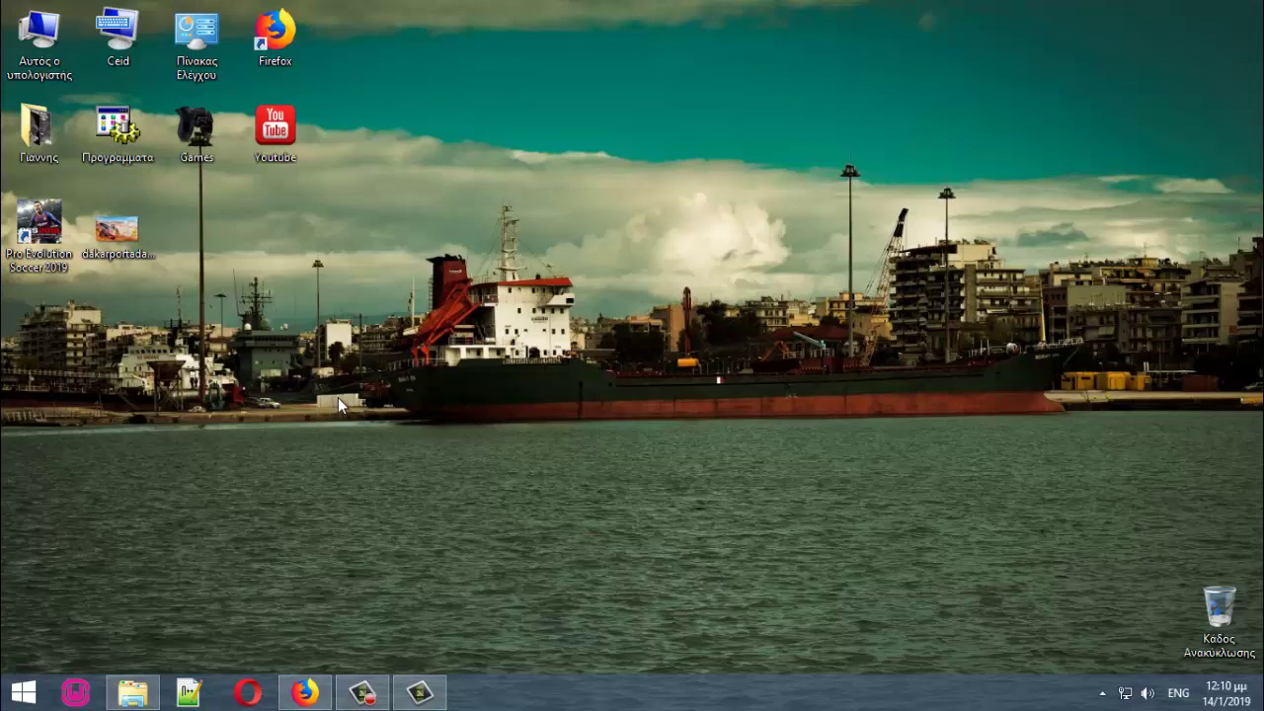
click(54, 233)
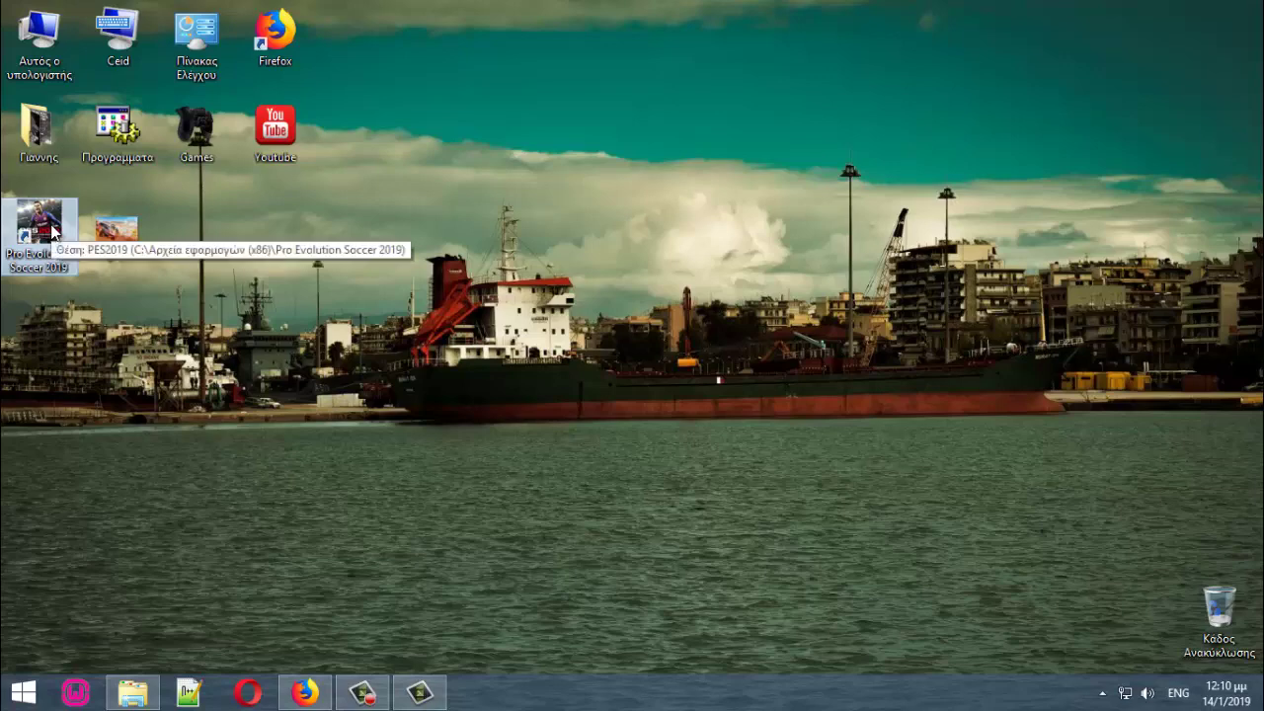
right_click(54, 233)
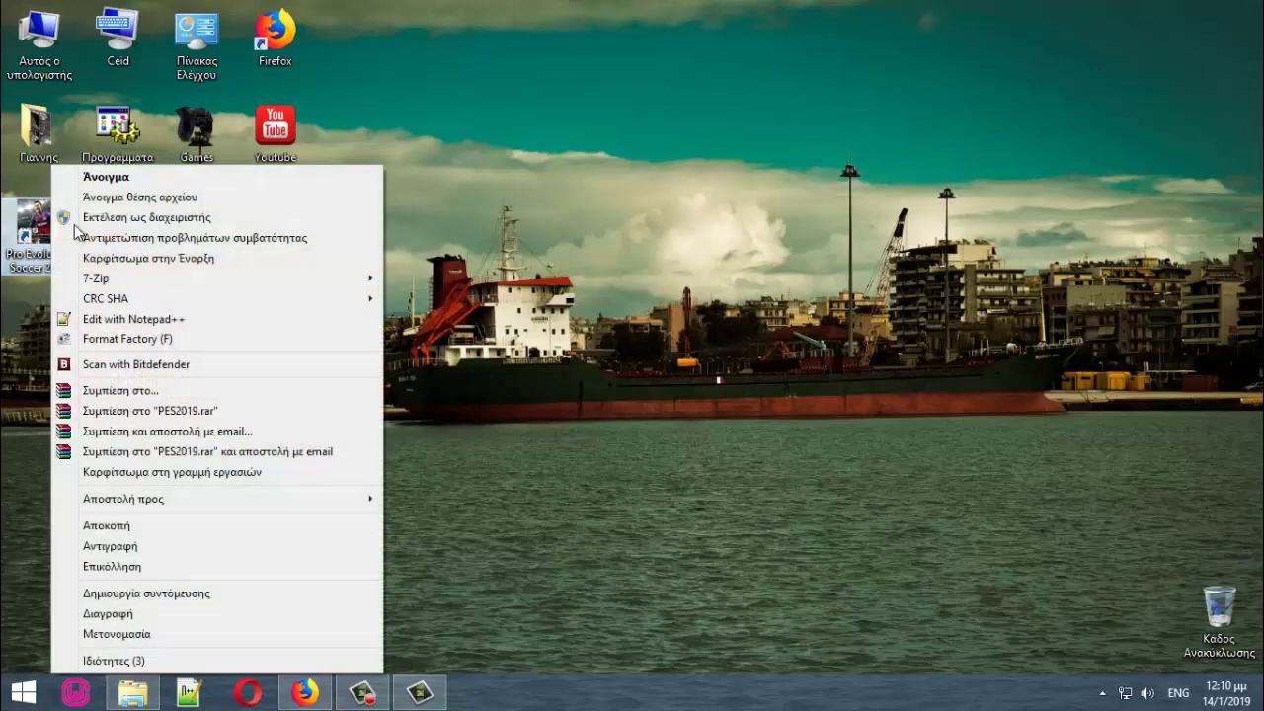
click(177, 198)
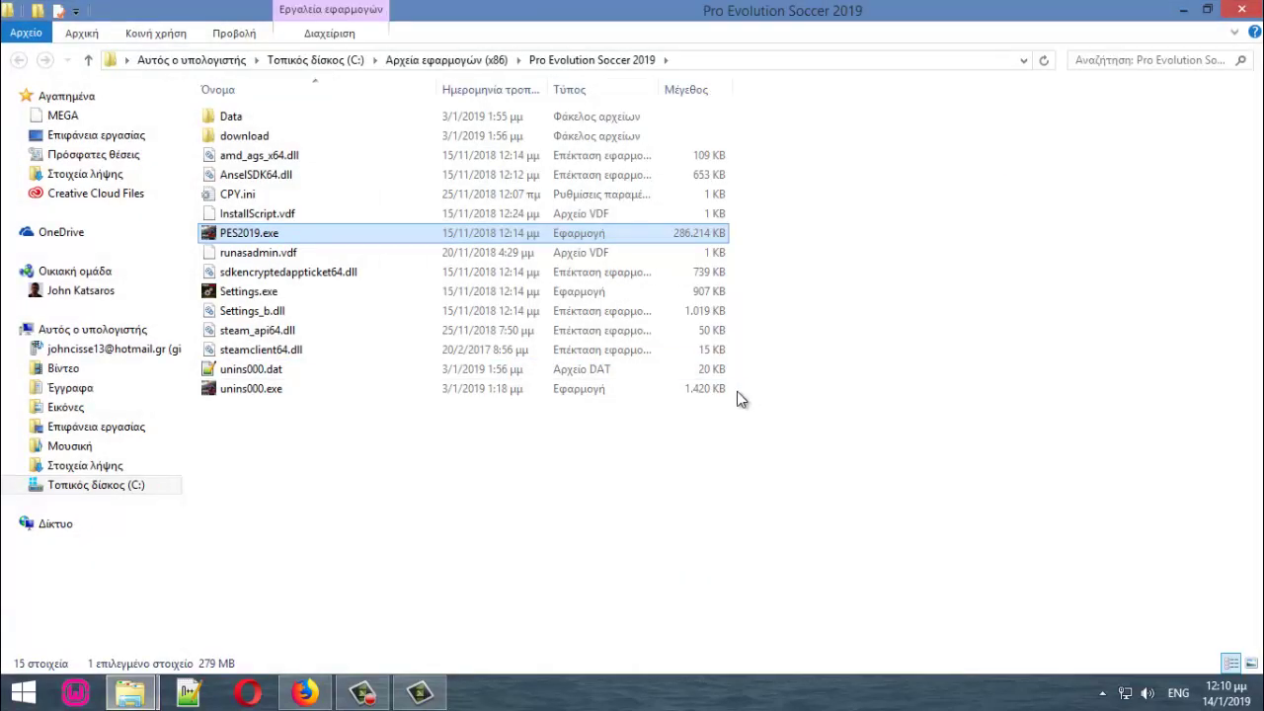
click(472, 536)
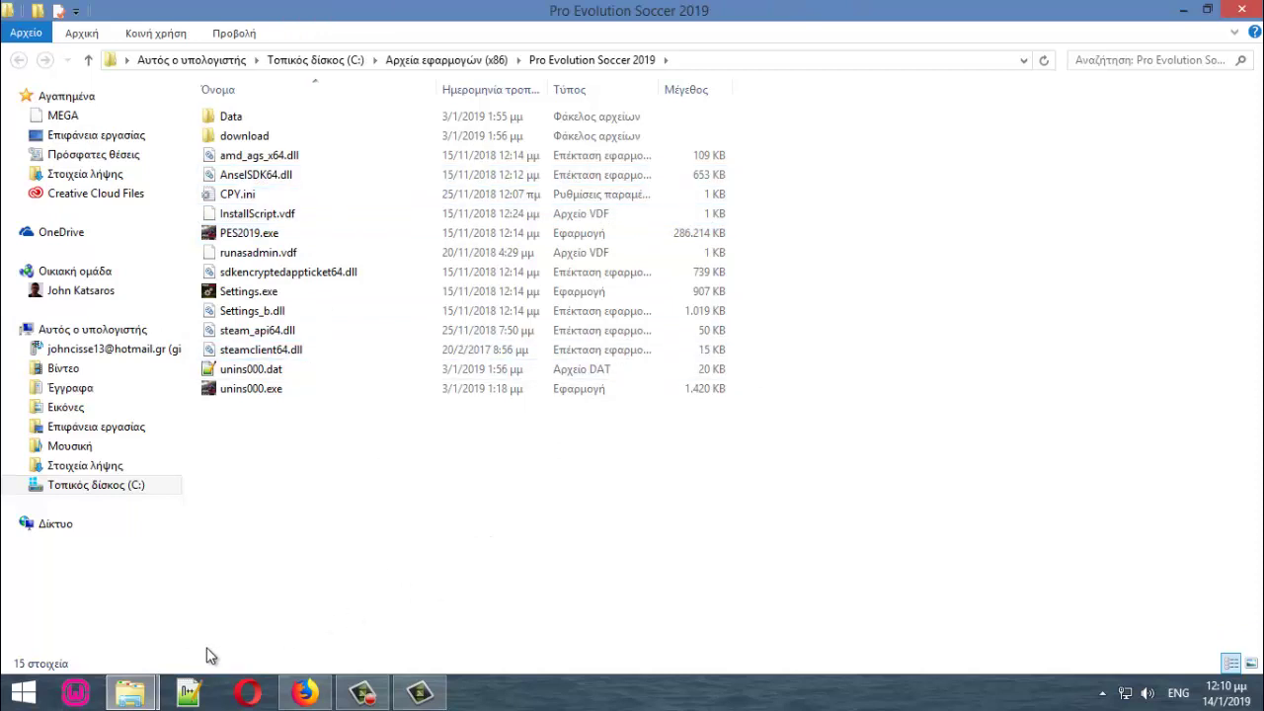
- Copy CPY.ini, steam_api64.dll and steamclient64.dll from the Crack folder inside Pro.Evolution.Soccer.2019-CPY
mouse_move(155, 688)
click(132, 632)
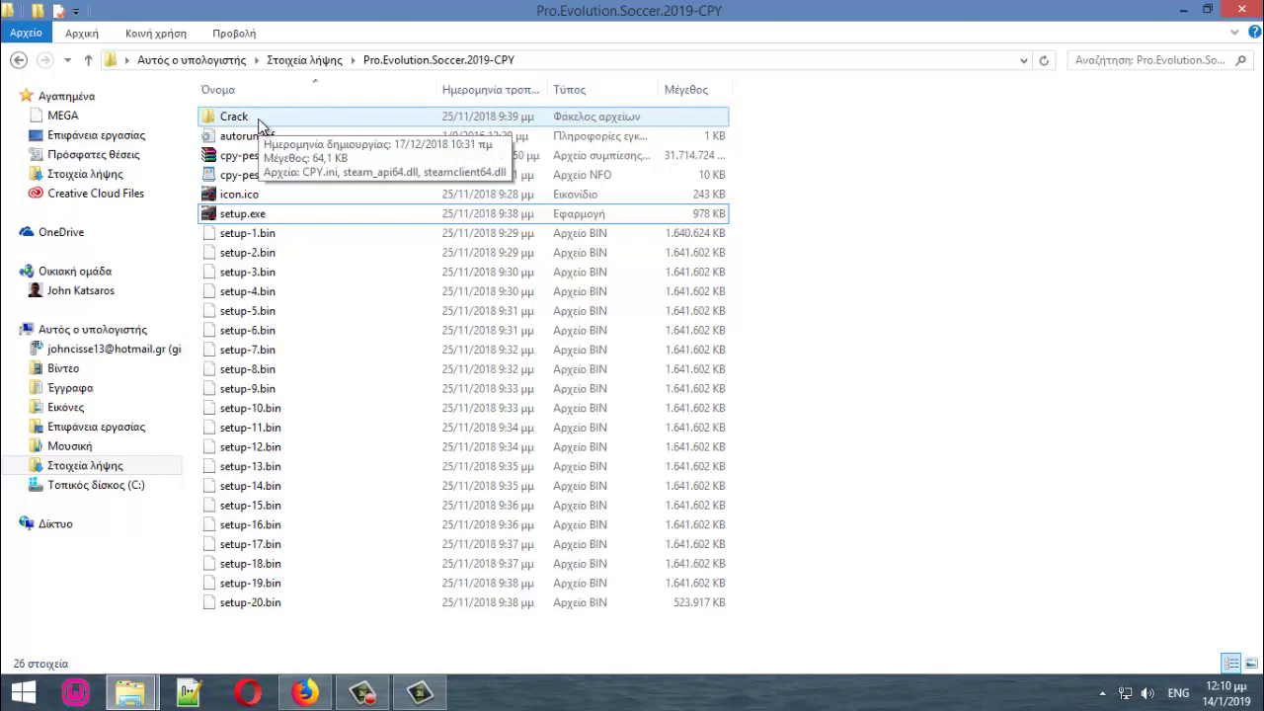
double_click(260, 121)
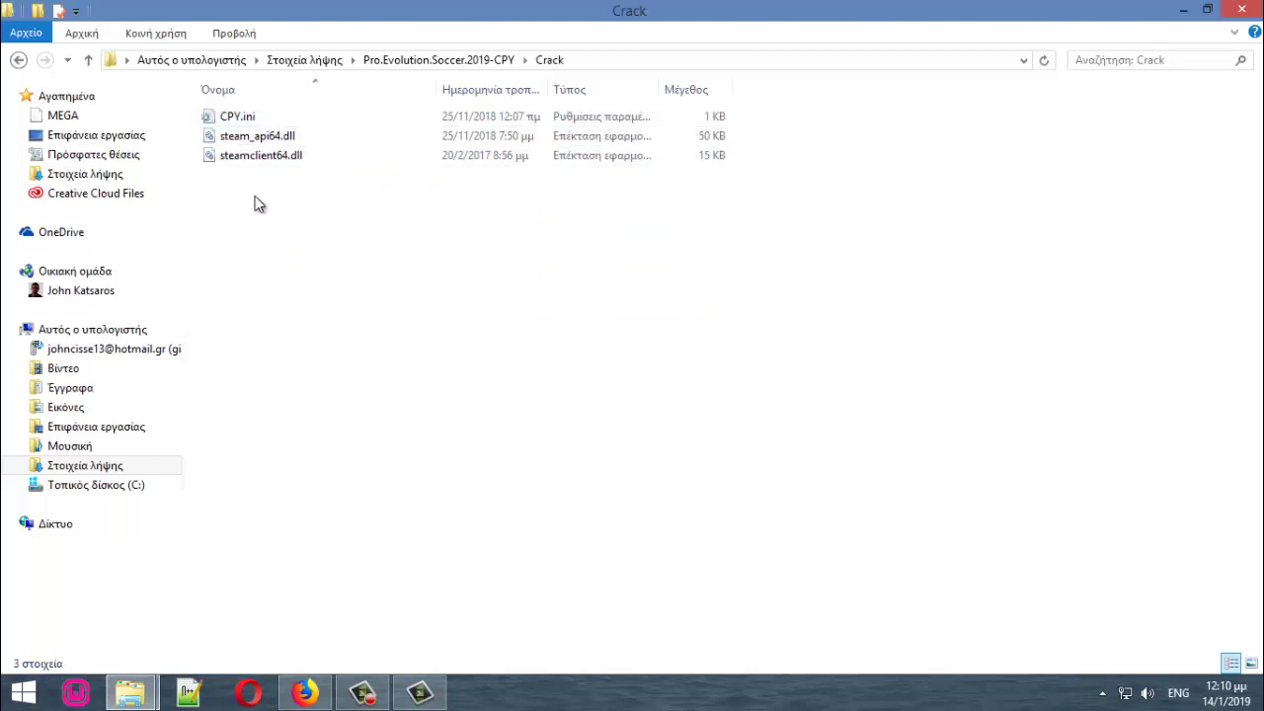
drag(255, 201, 399, 64)
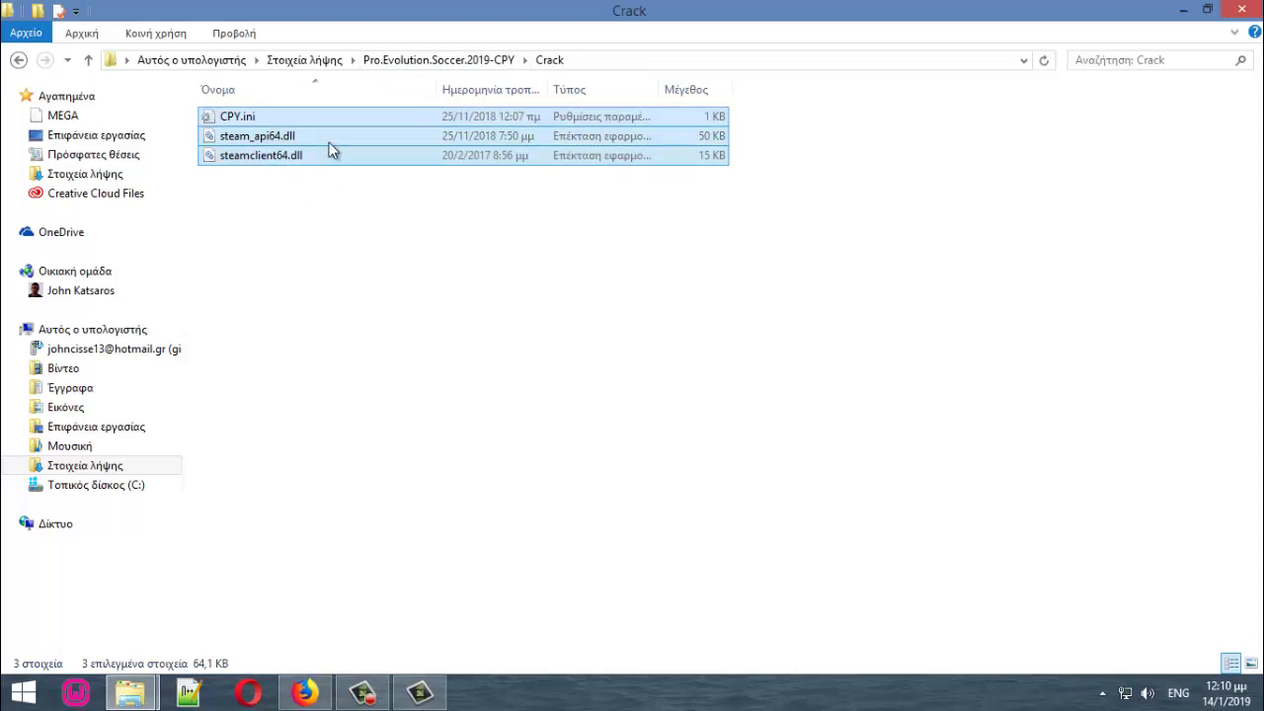
right_click(331, 146)
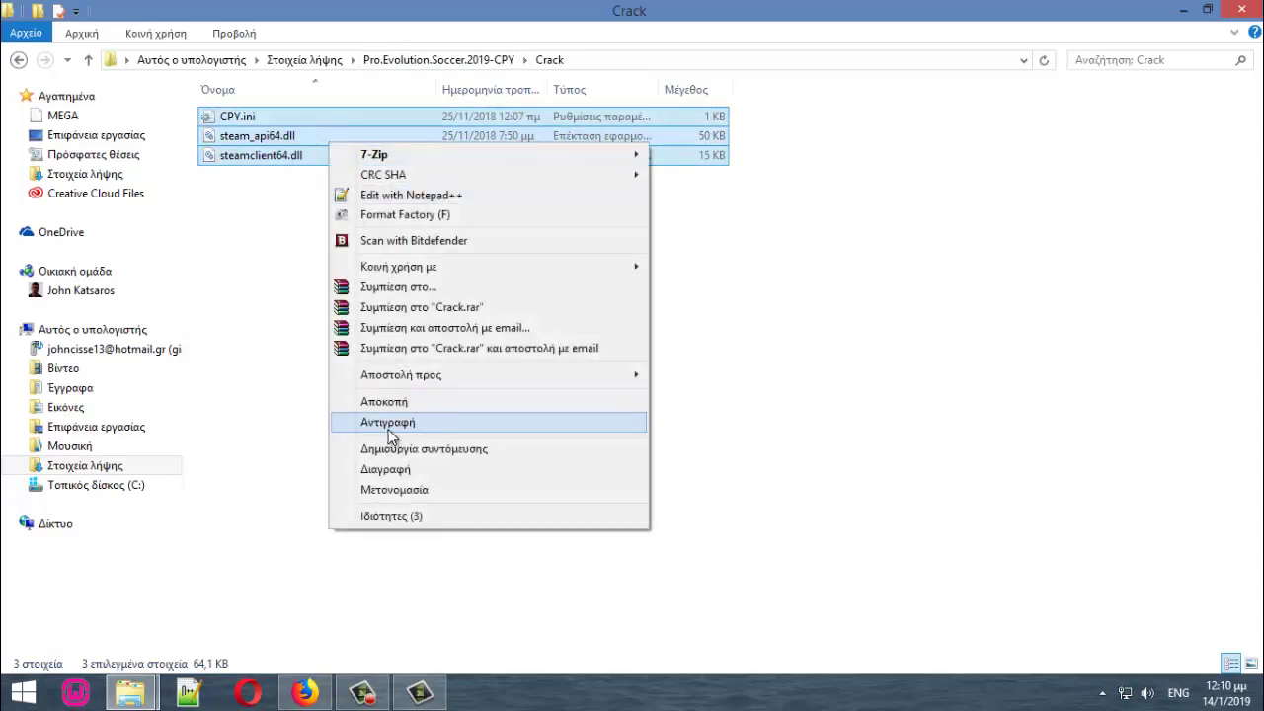
click(388, 423)
- Return to the Pro Evolution Soccer 2019 installation folder and view its paste options without pasting the files
mouse_move(129, 691)
click(361, 582)
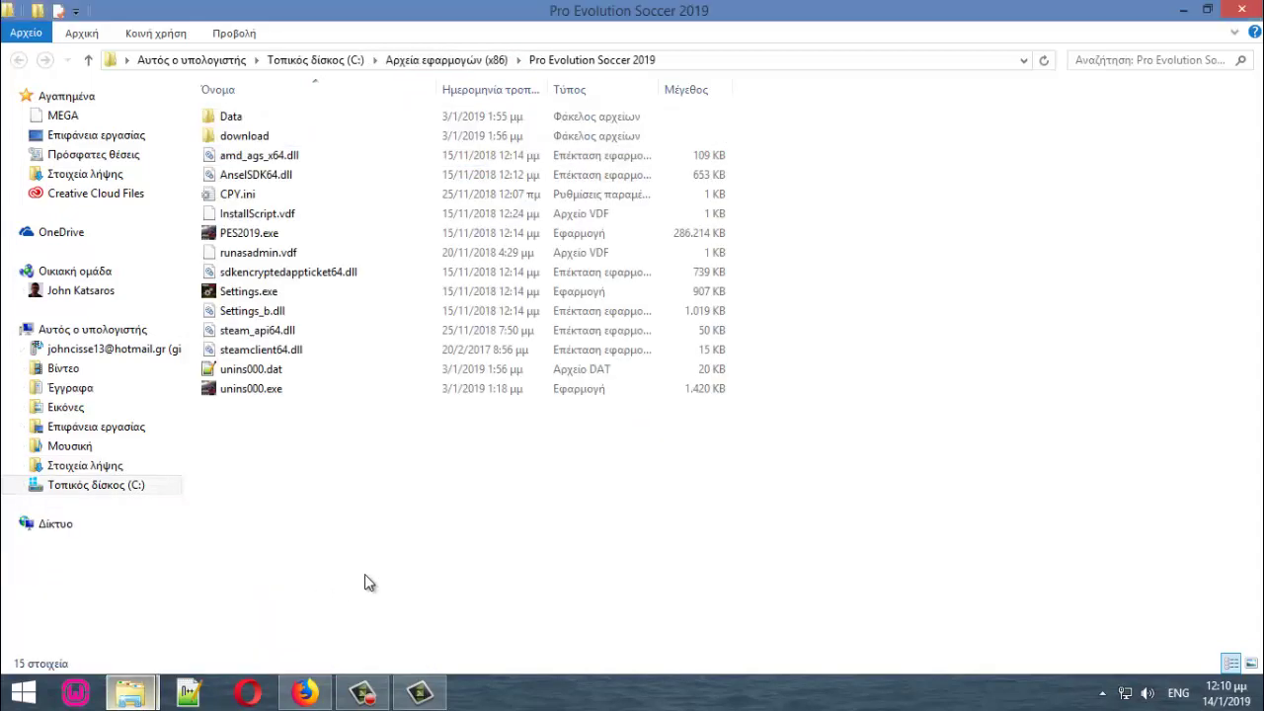
right_click(414, 553)
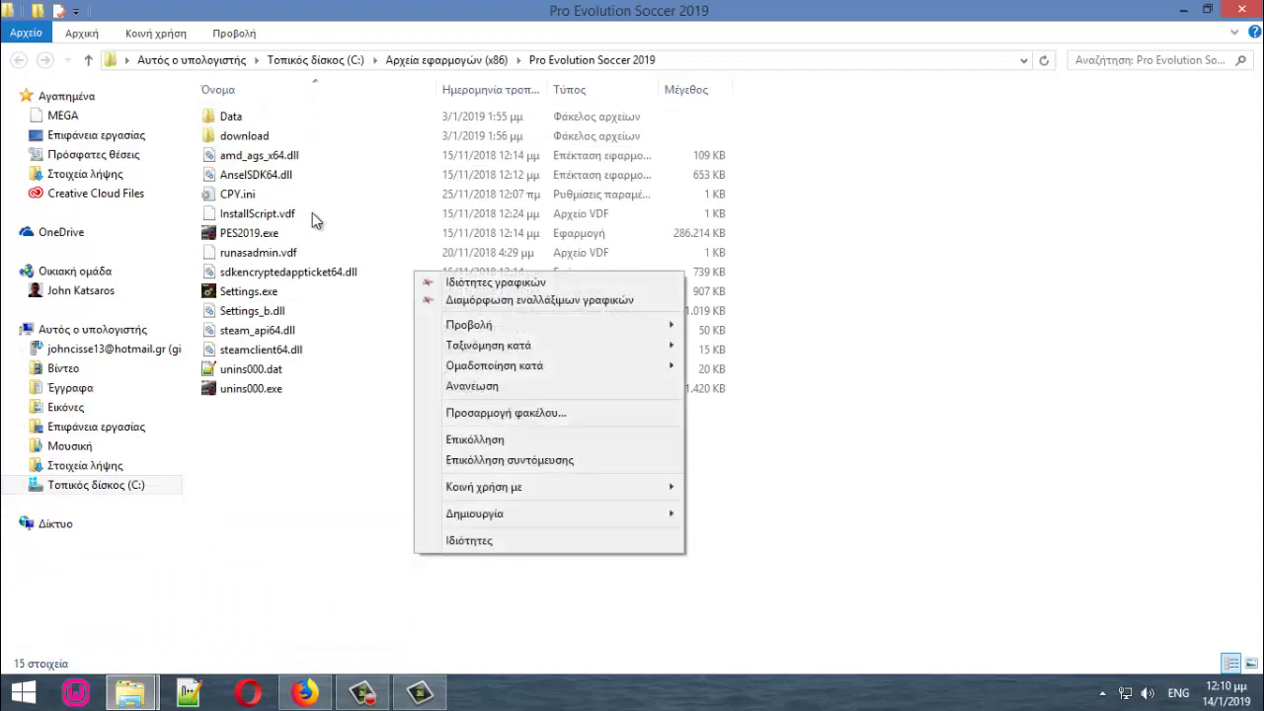
click(962, 344)
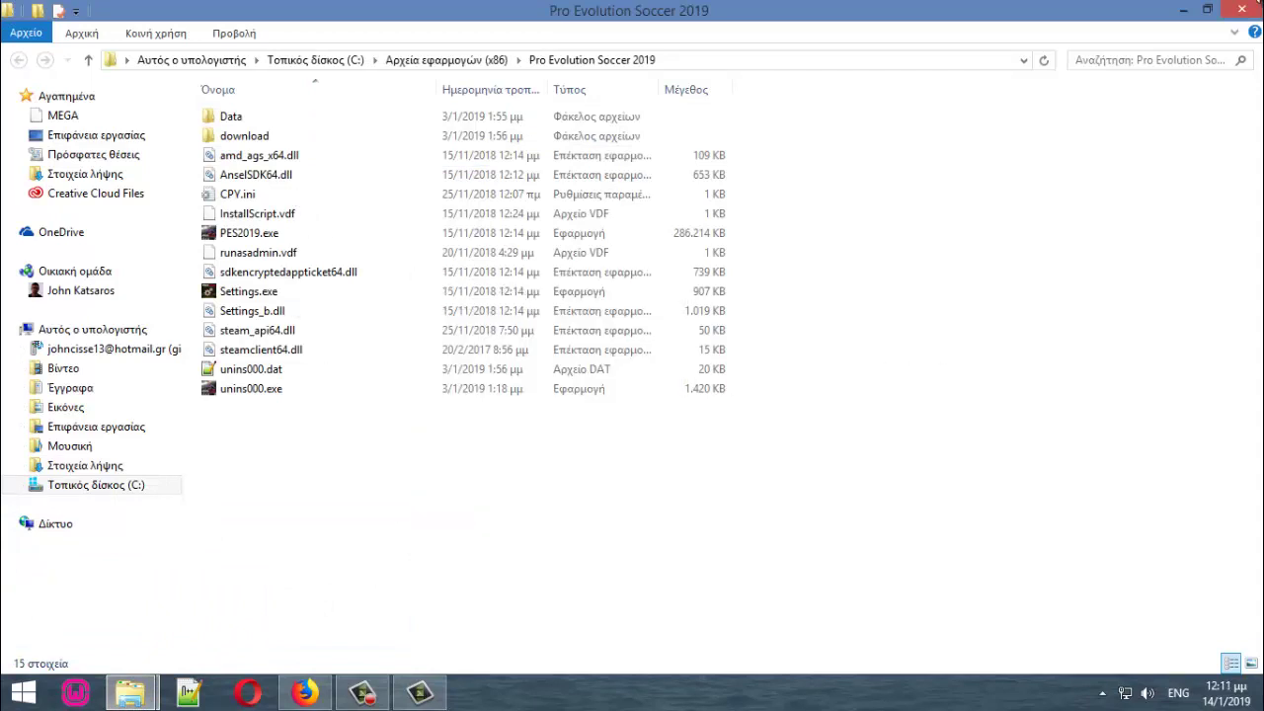
- Launch Settings.exe, set the display mode to full screen (Λειτουργία πλήρους οθόνης) and view the available resolutions without picking another
click(287, 292)
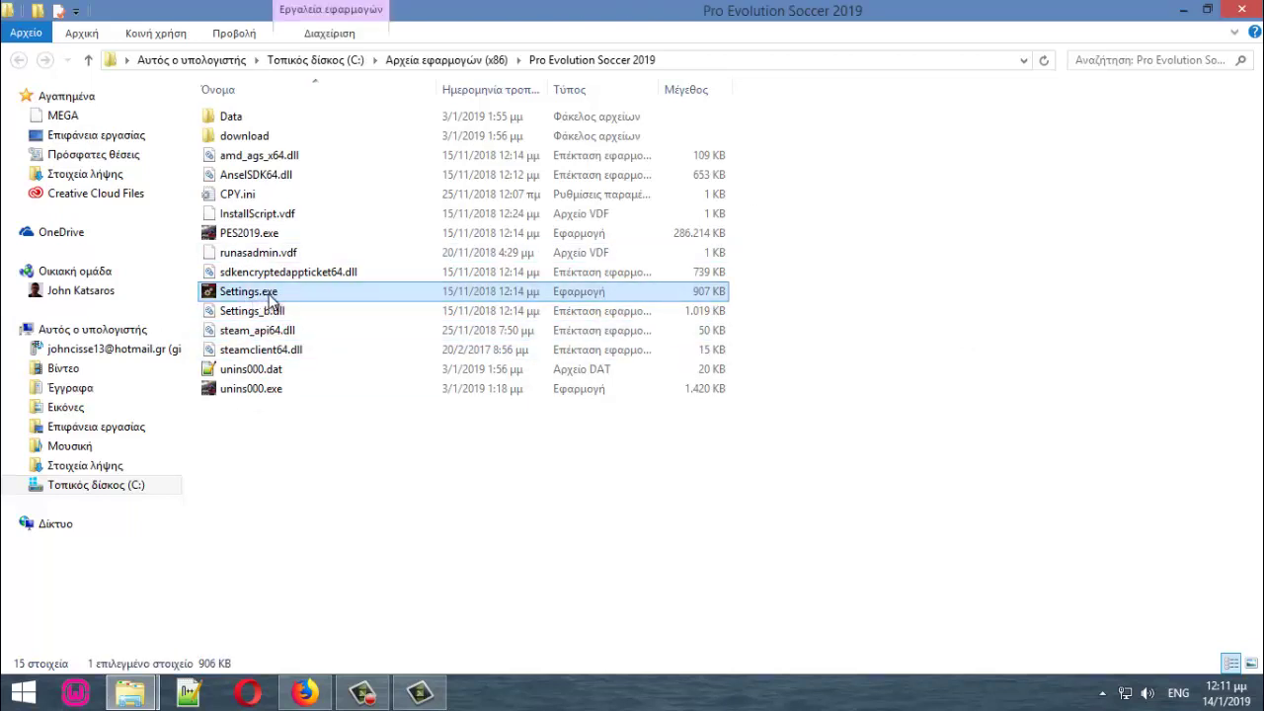
double_click(271, 298)
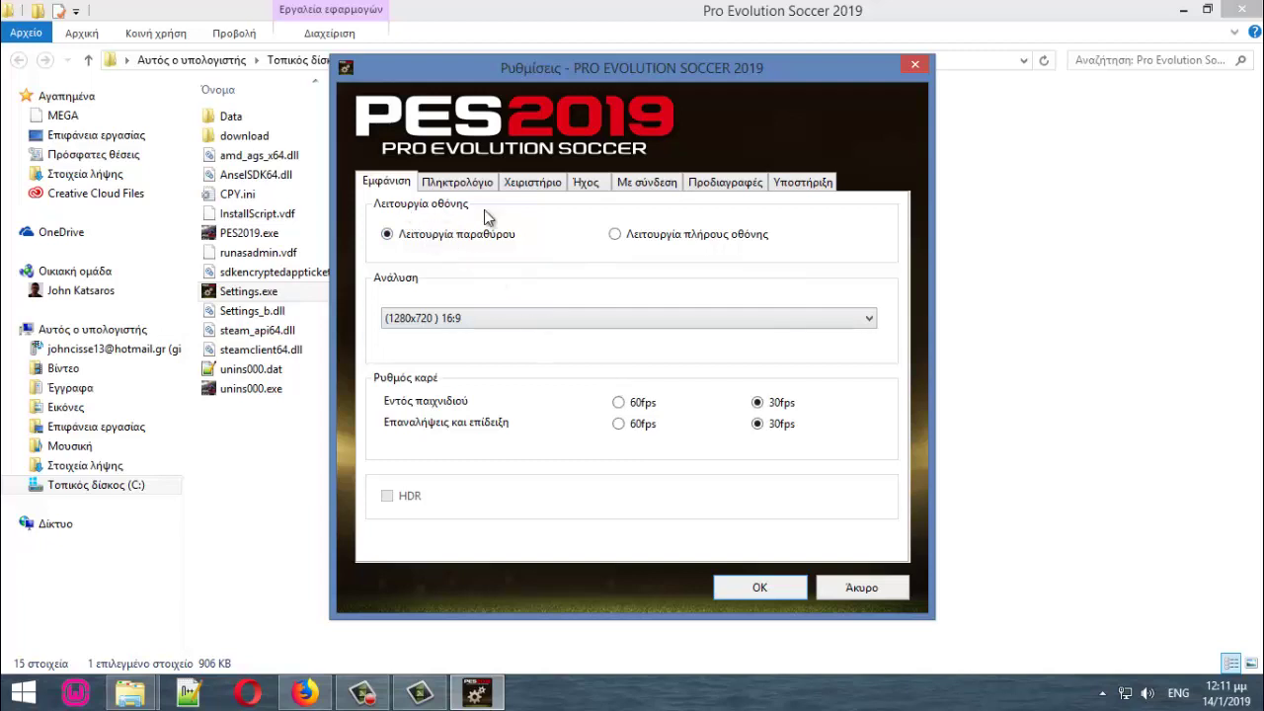
click(616, 234)
click(511, 322)
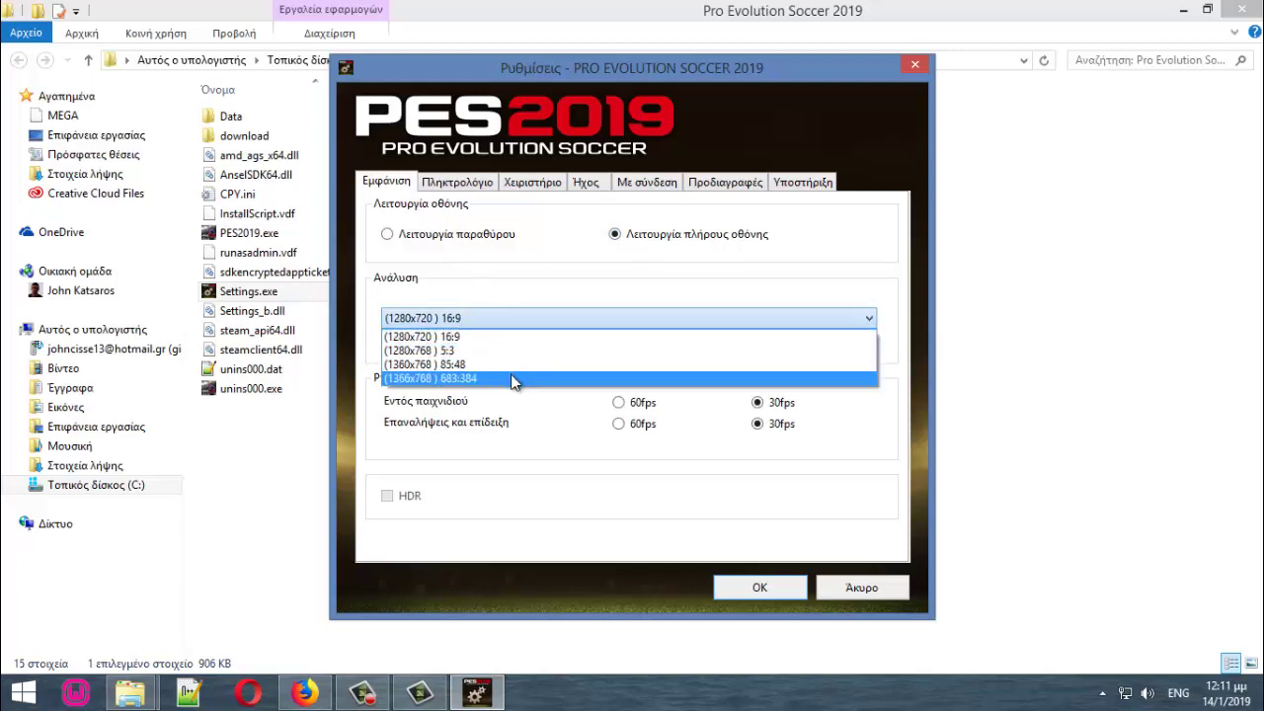
click(548, 286)
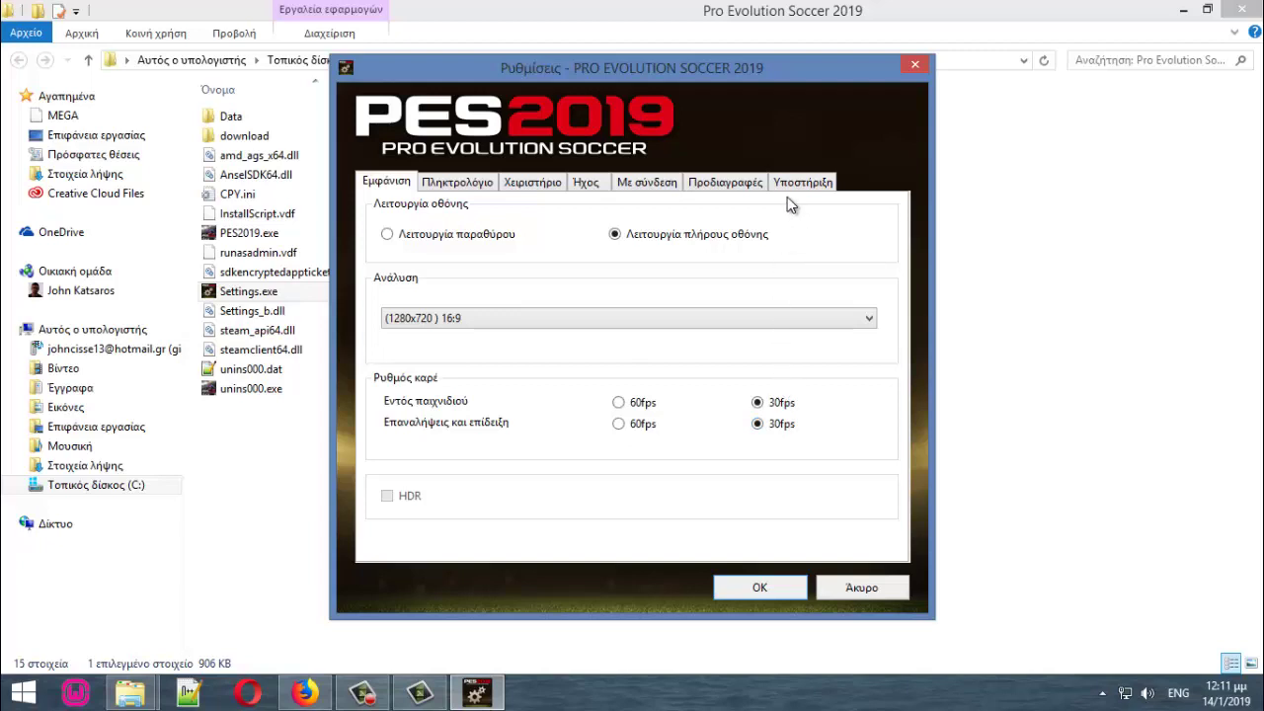
- Review the CPU, RAM, GPU and VRAM suitability ratings in the specifications, and view the support options
click(726, 184)
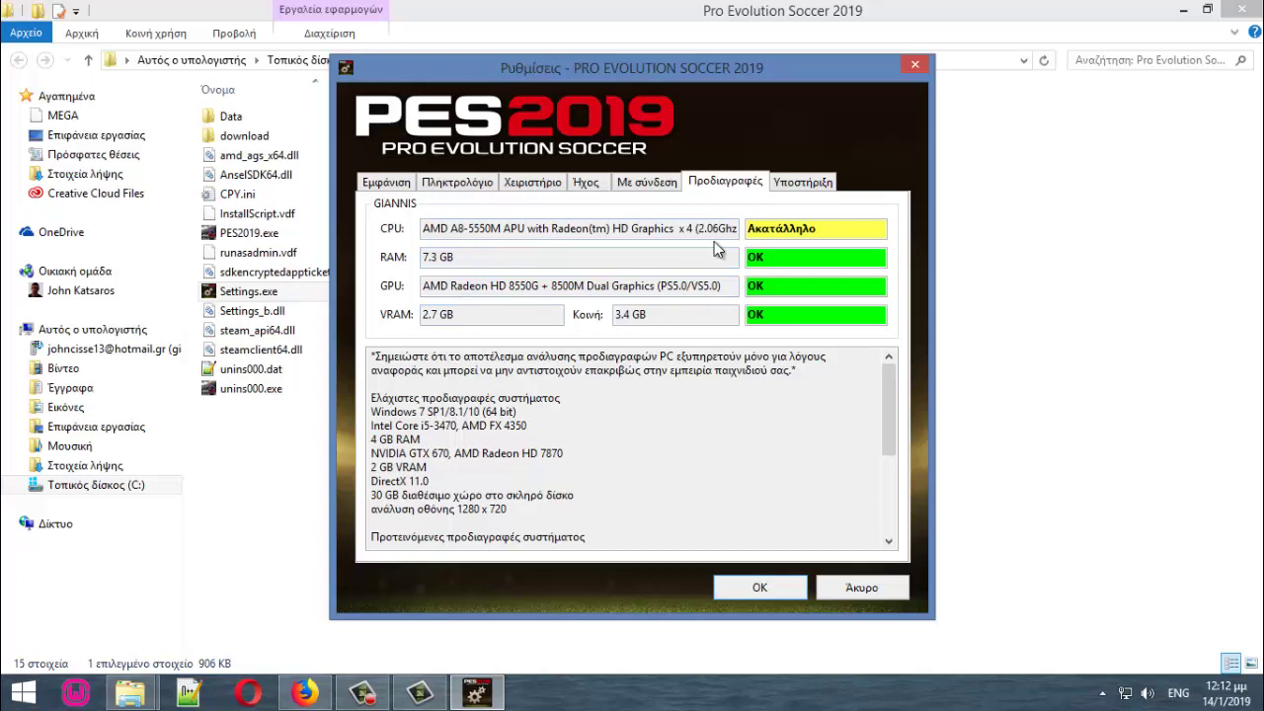
double_click(844, 229)
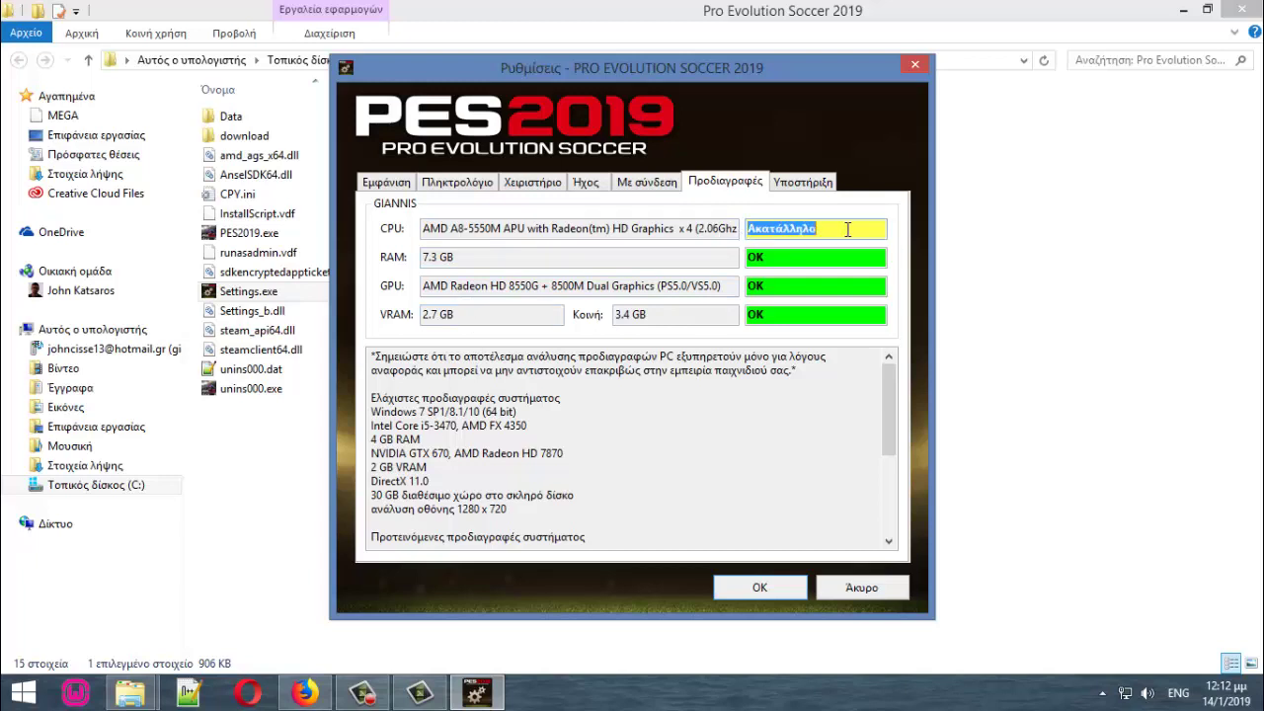
click(844, 229)
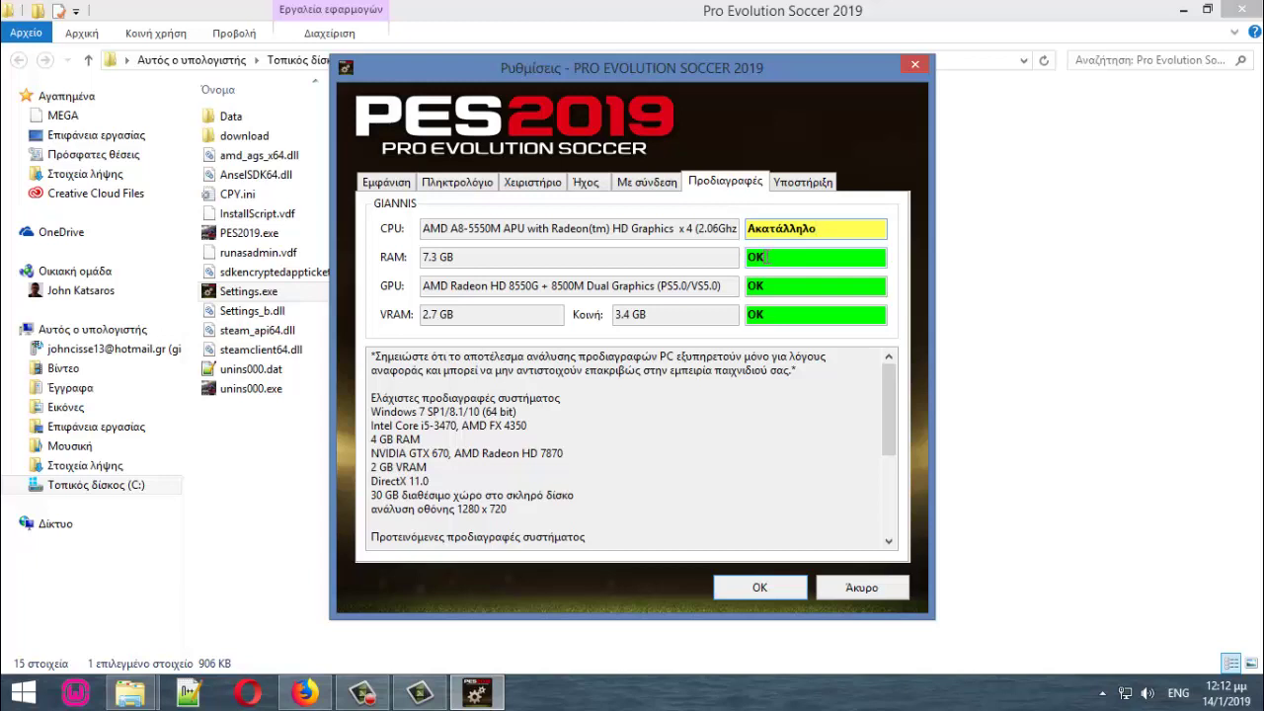
drag(766, 256, 748, 258)
click(770, 258)
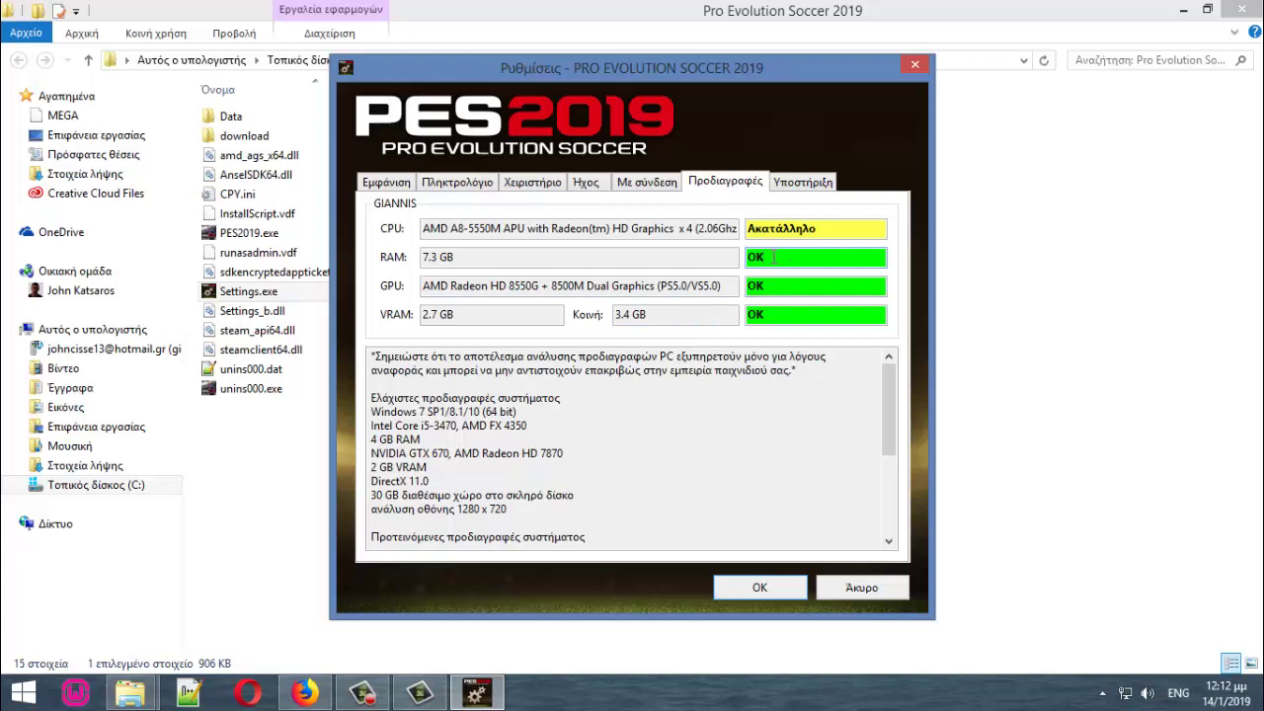
drag(774, 257, 756, 259)
click(804, 182)
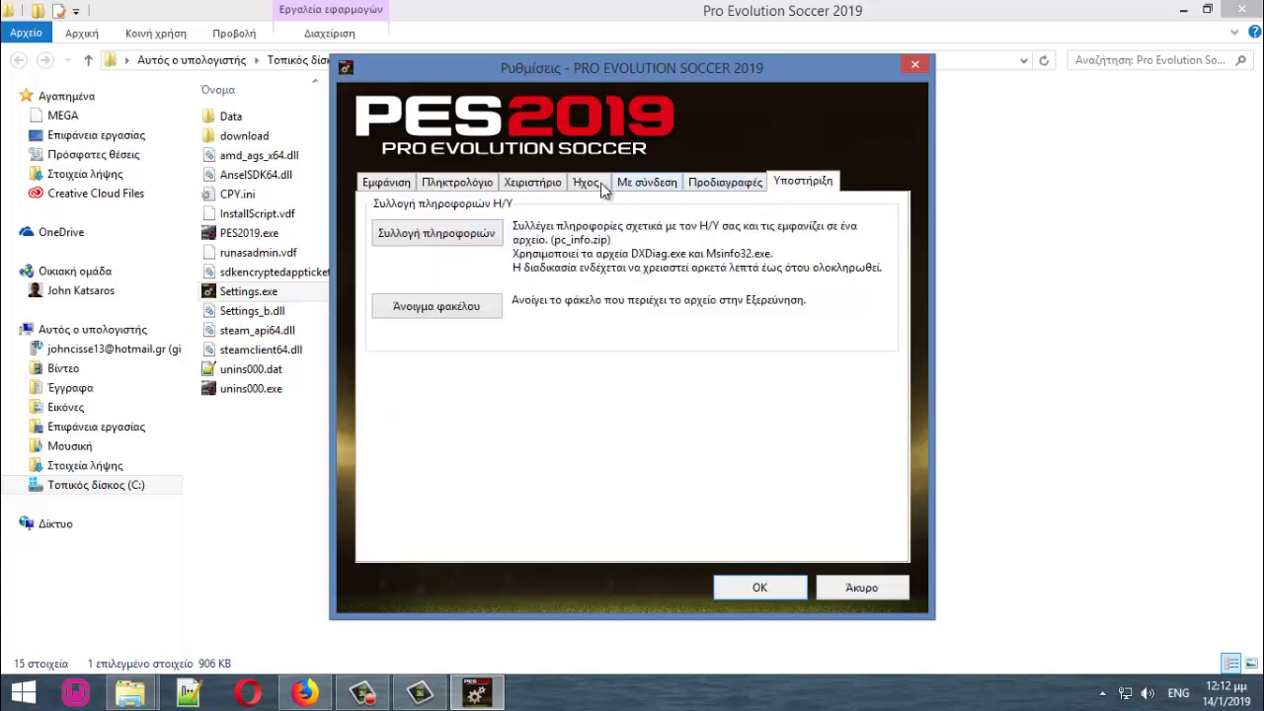
- Examine the keyboard mapping and the DirectInput device choices for Χειριστήριο 1
click(459, 183)
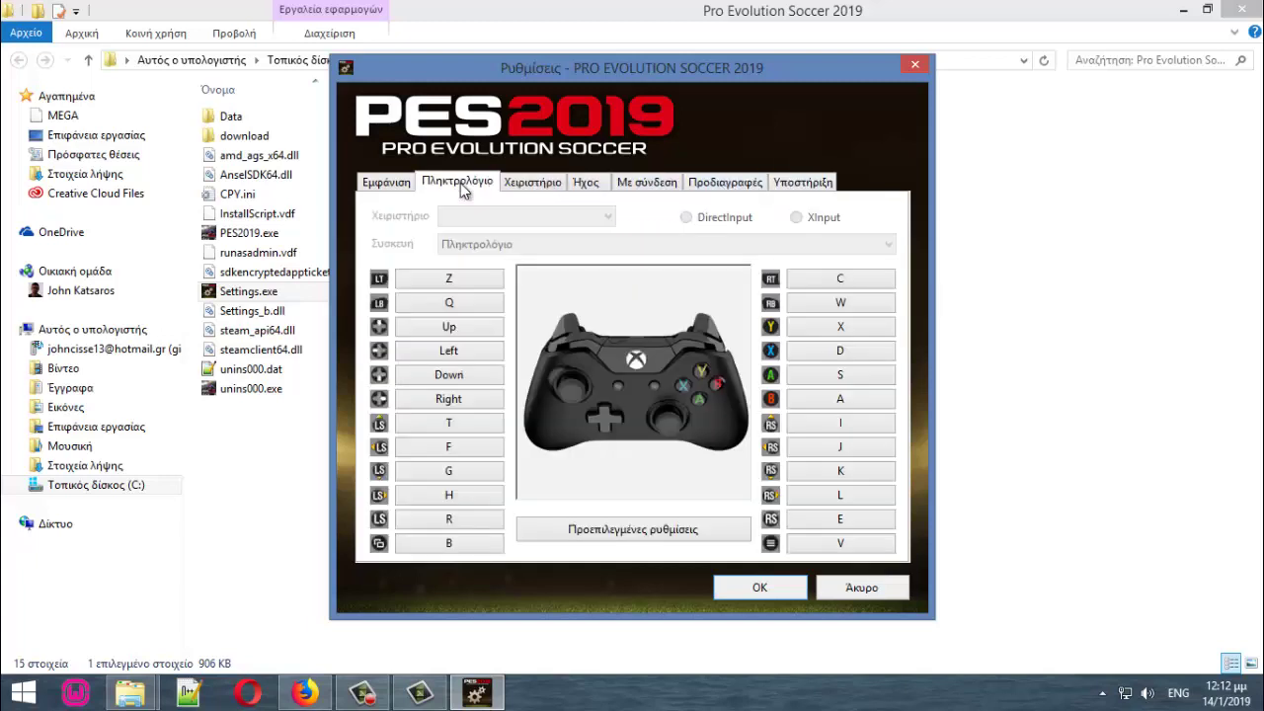
click(533, 184)
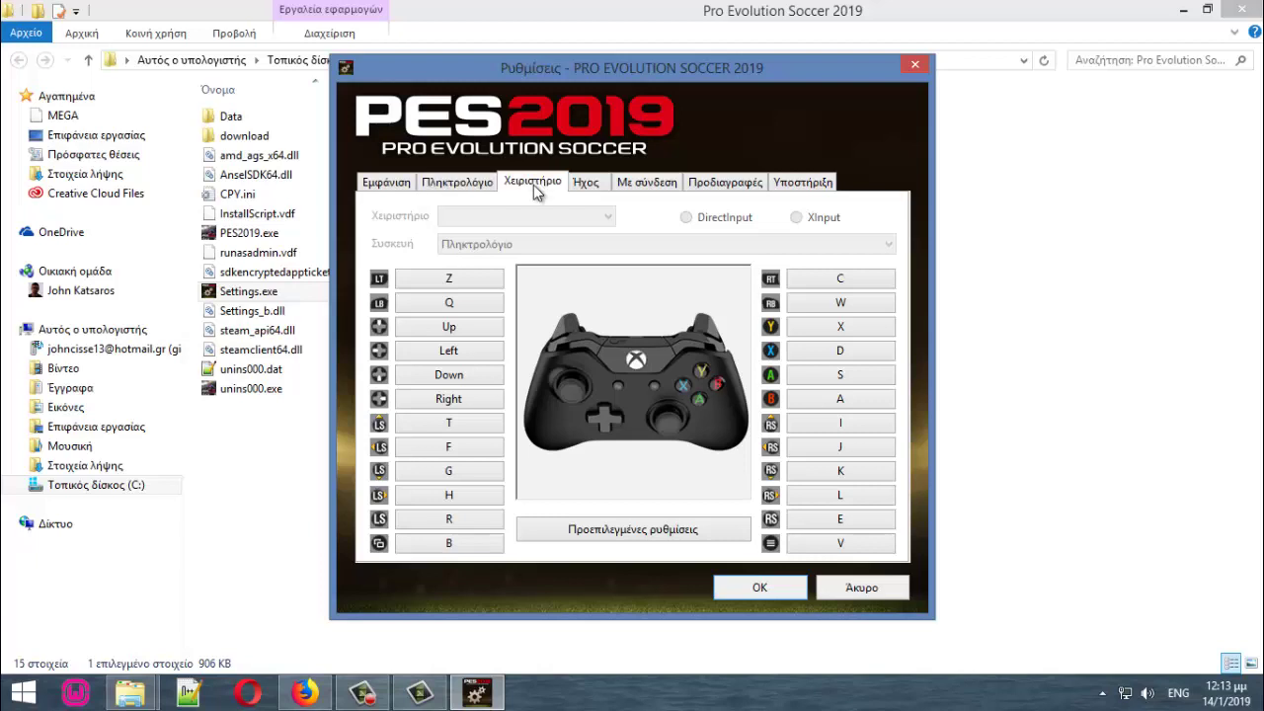
click(705, 222)
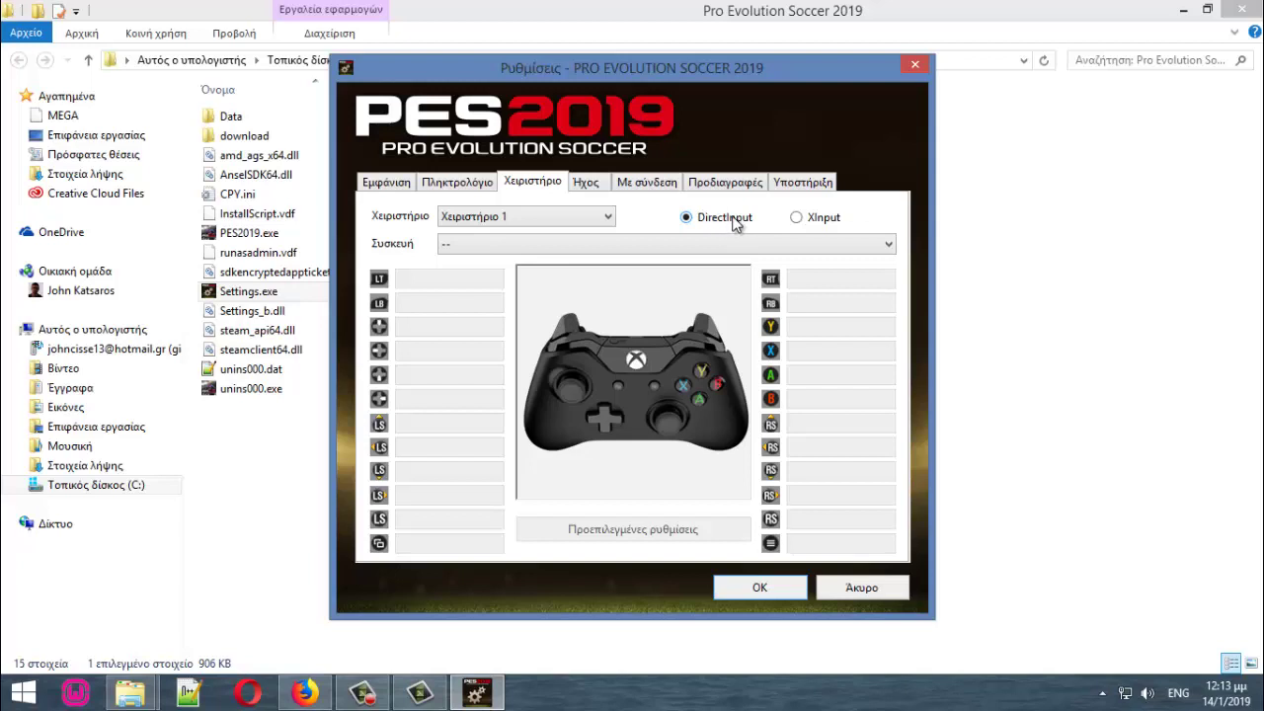
click(479, 223)
click(481, 233)
click(484, 246)
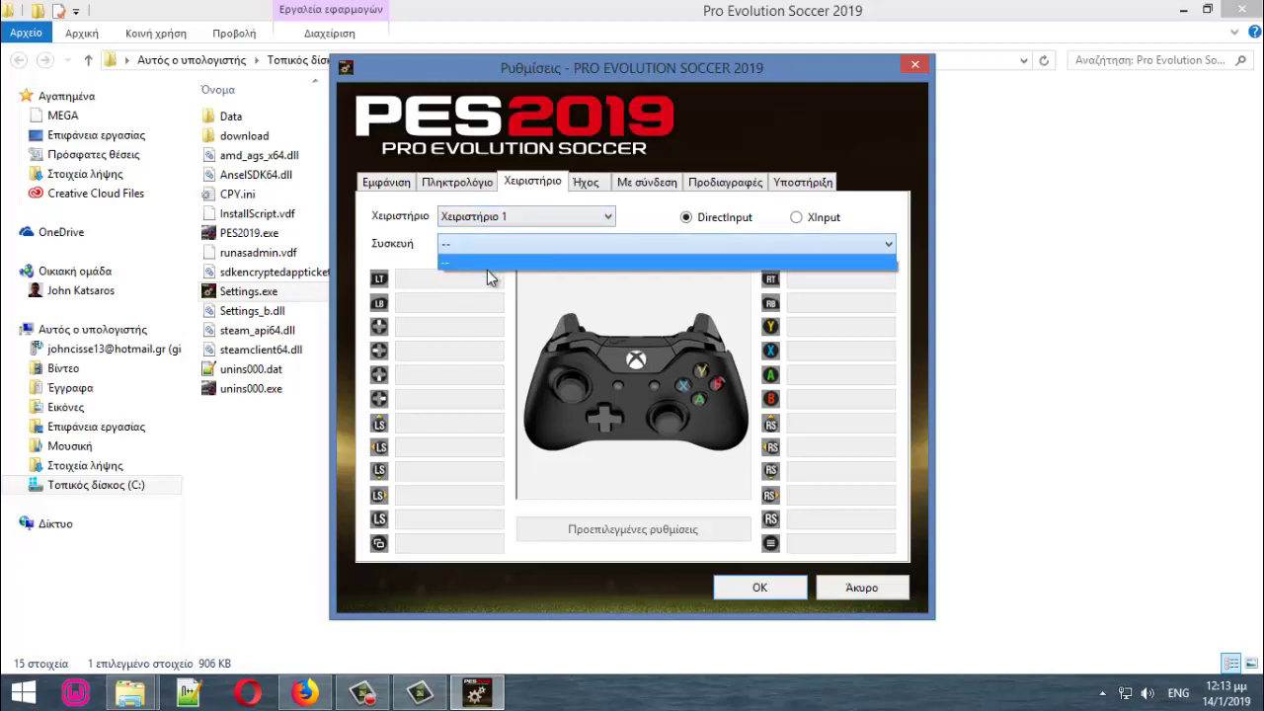
click(475, 262)
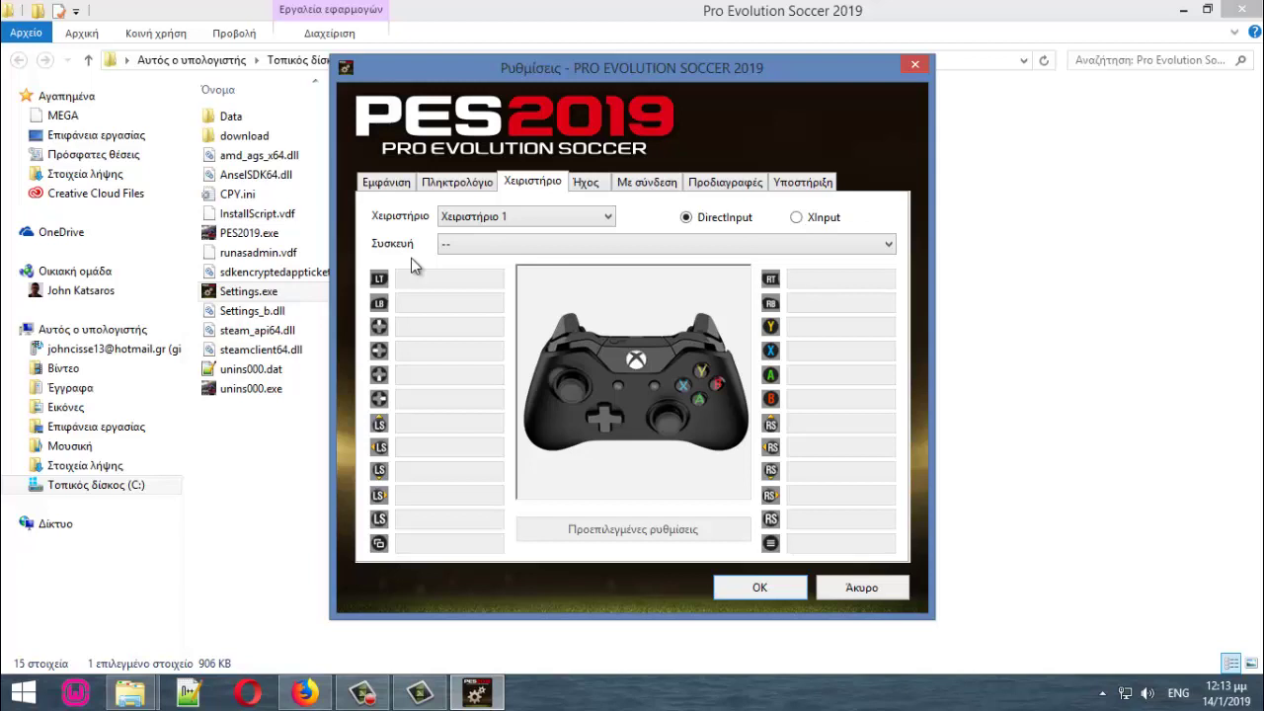
- Switch the controller selection to Χειριστήριο 2 and back to Χειριστήριο 1
click(511, 217)
click(510, 251)
click(512, 215)
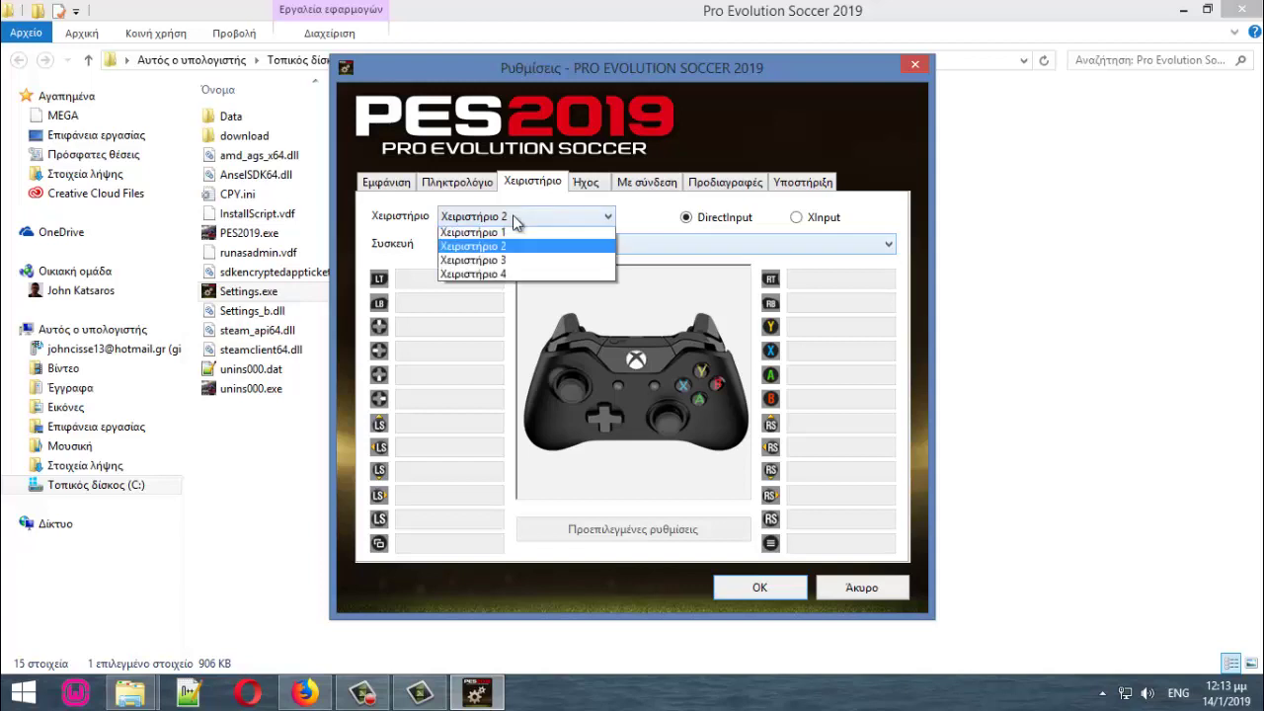
click(520, 239)
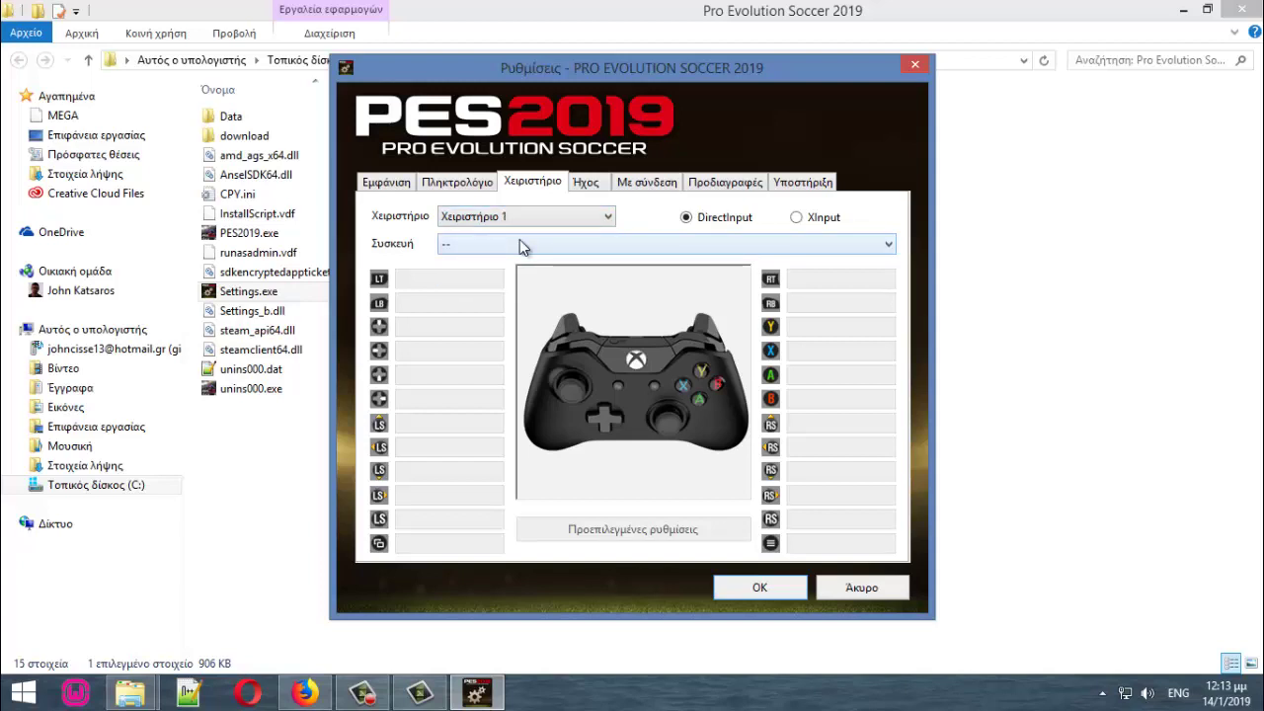
- View the keyboard mapping again and save the game settings
click(483, 187)
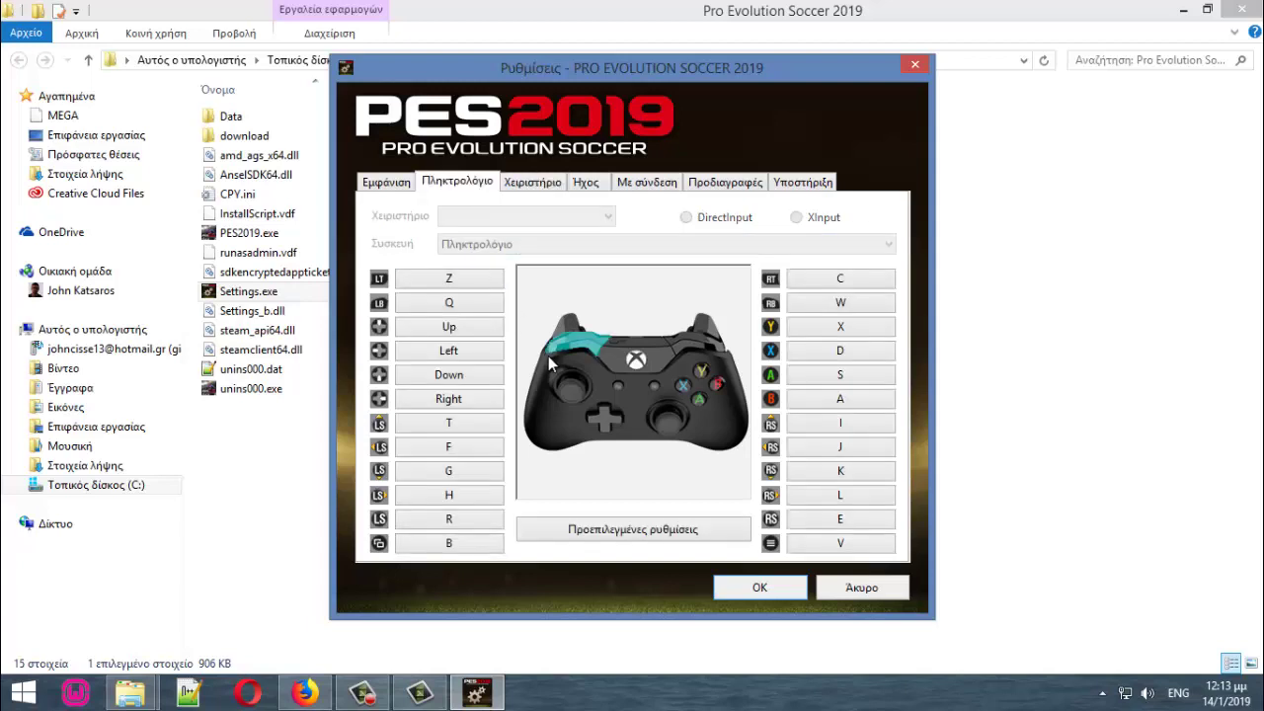
click(778, 589)
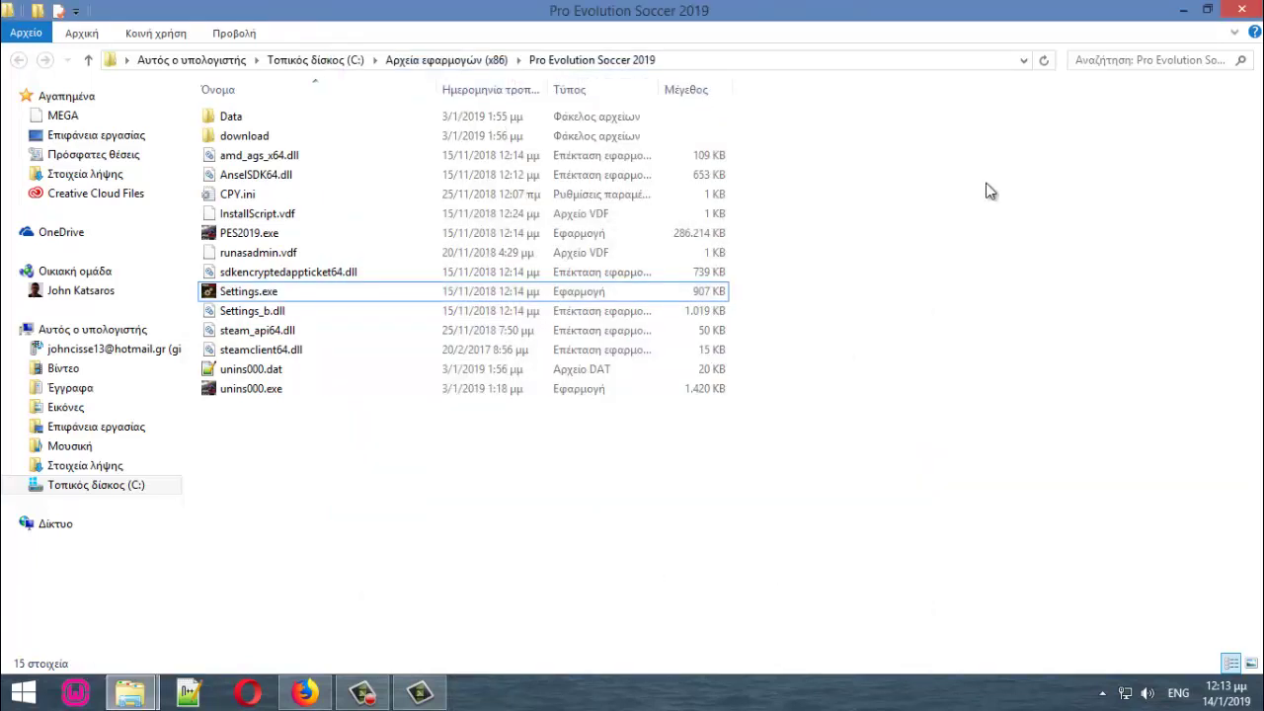
- Close the Pro Evolution Soccer 2019 installation folder and minimize the Crack folder to show the desktop
click(1241, 9)
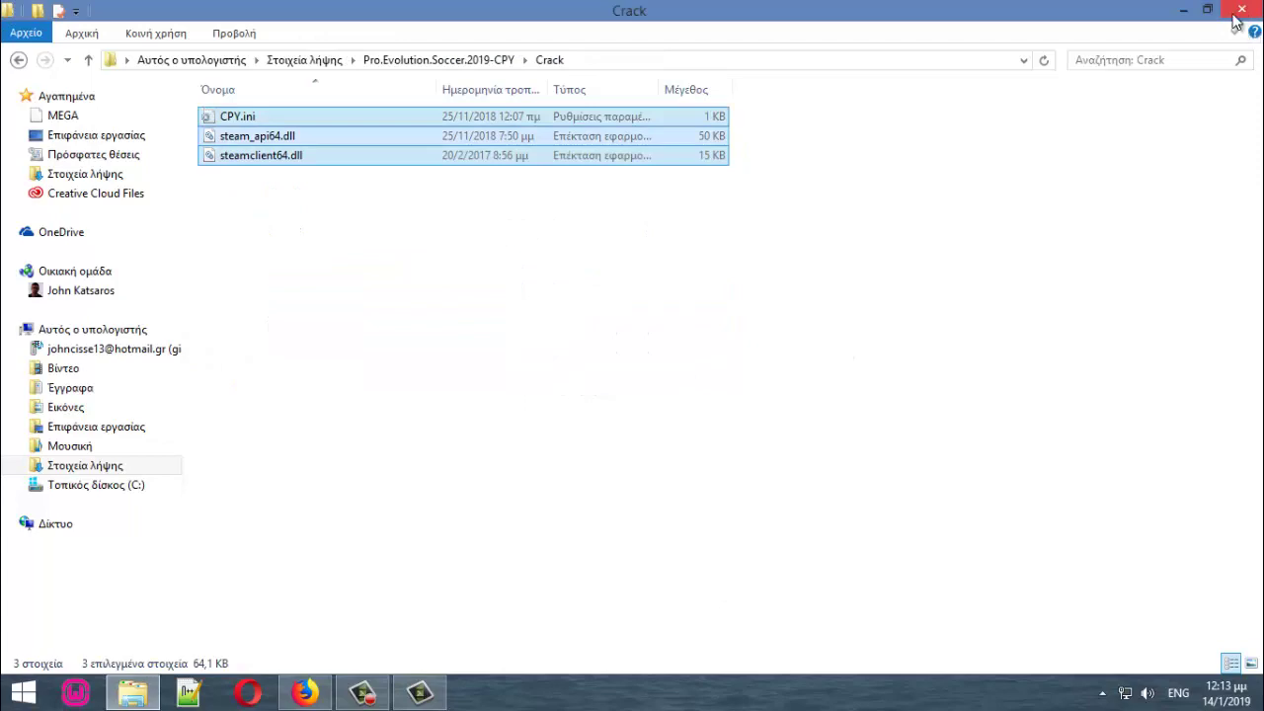
click(1183, 10)
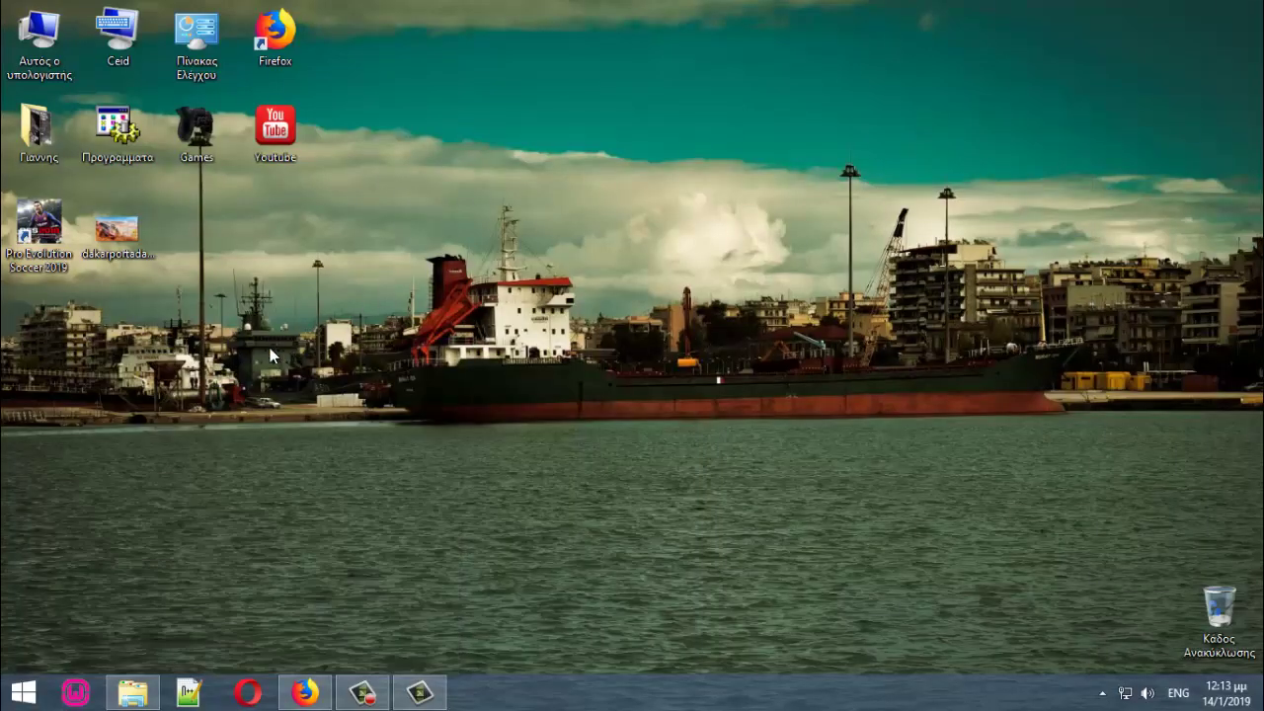